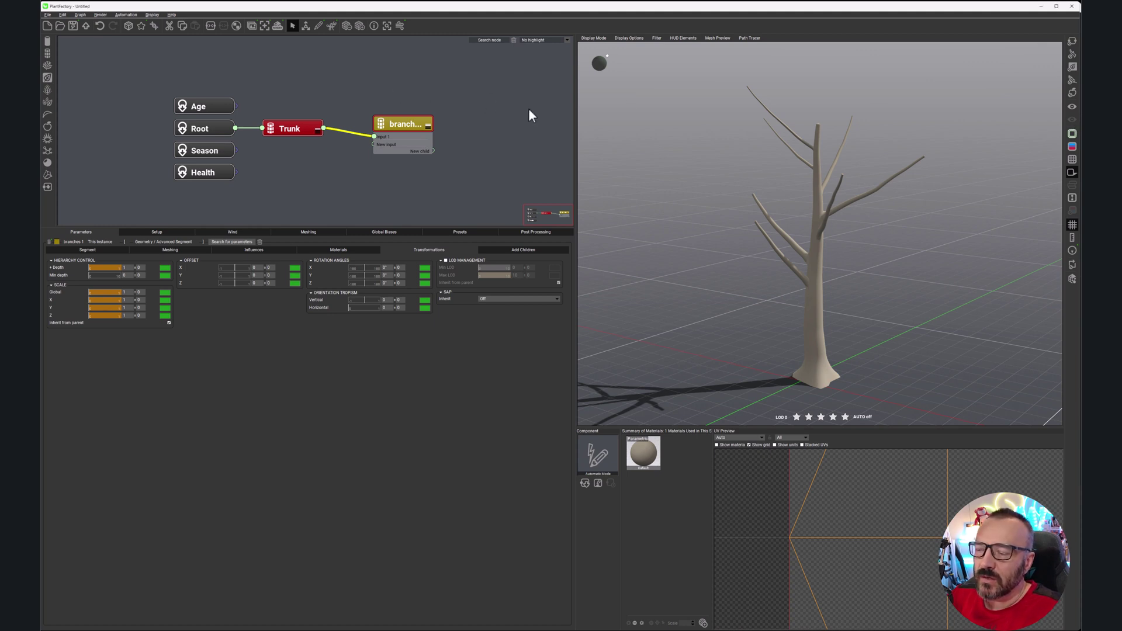
# Step: Duplicate the branches node, move the copy right, and grow it from the first branches node's output
pyautogui.click(518, 120)
pyautogui.moveTo(507, 134); pyautogui.dragTo(432, 125)
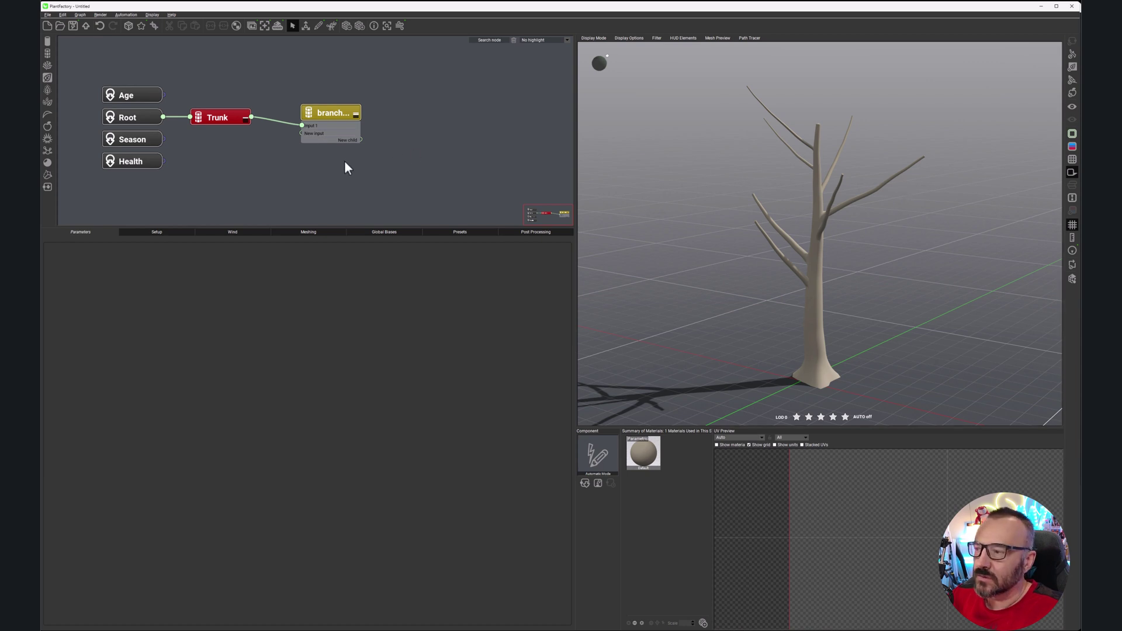
pyautogui.click(338, 110)
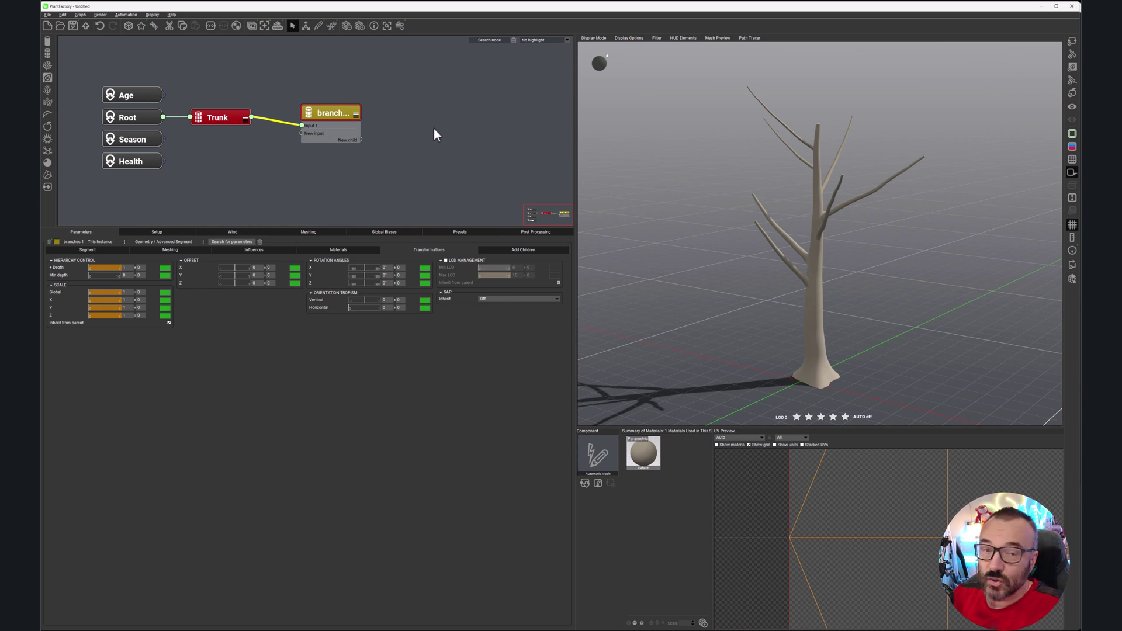
pyautogui.hotkey('ctrl', 'd')
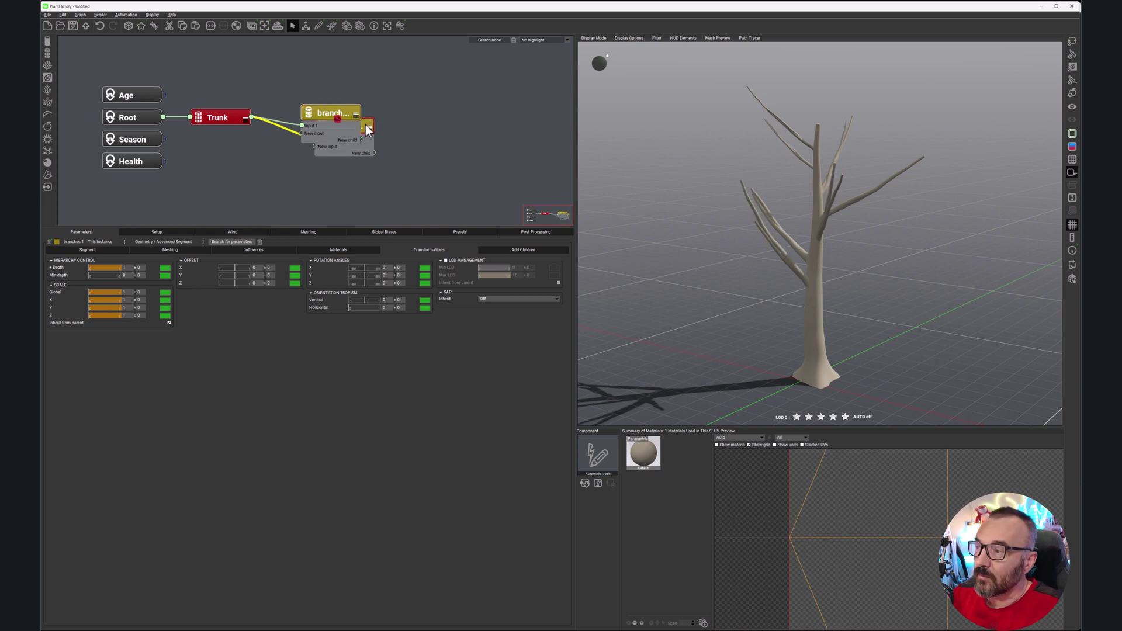
pyautogui.moveTo(367, 128); pyautogui.dragTo(506, 120)
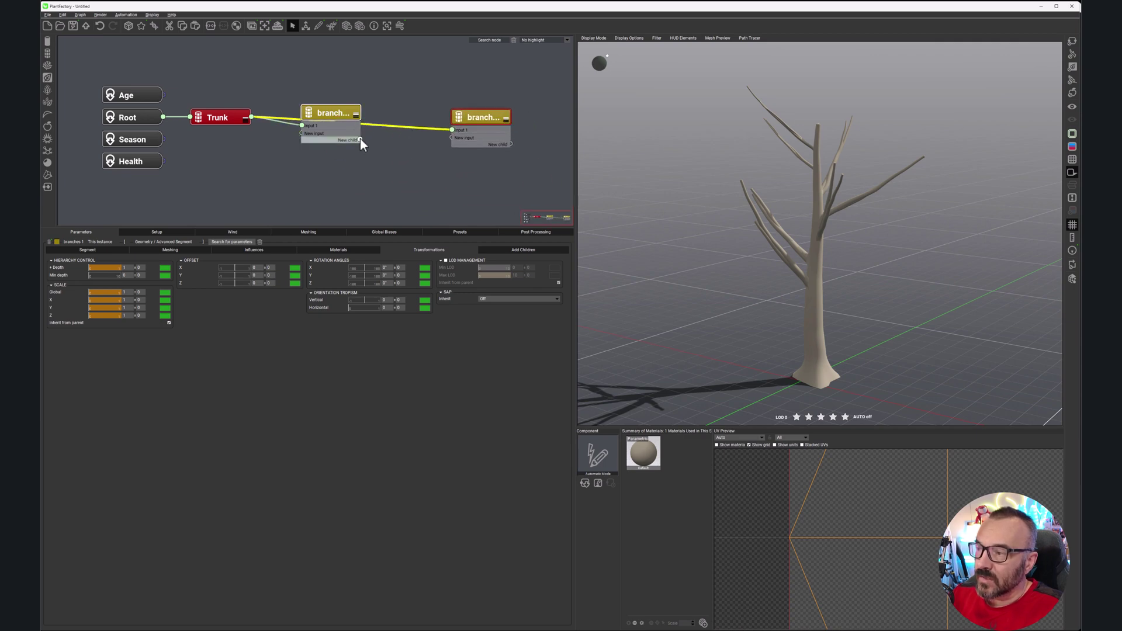
pyautogui.moveTo(360, 140); pyautogui.dragTo(459, 106)
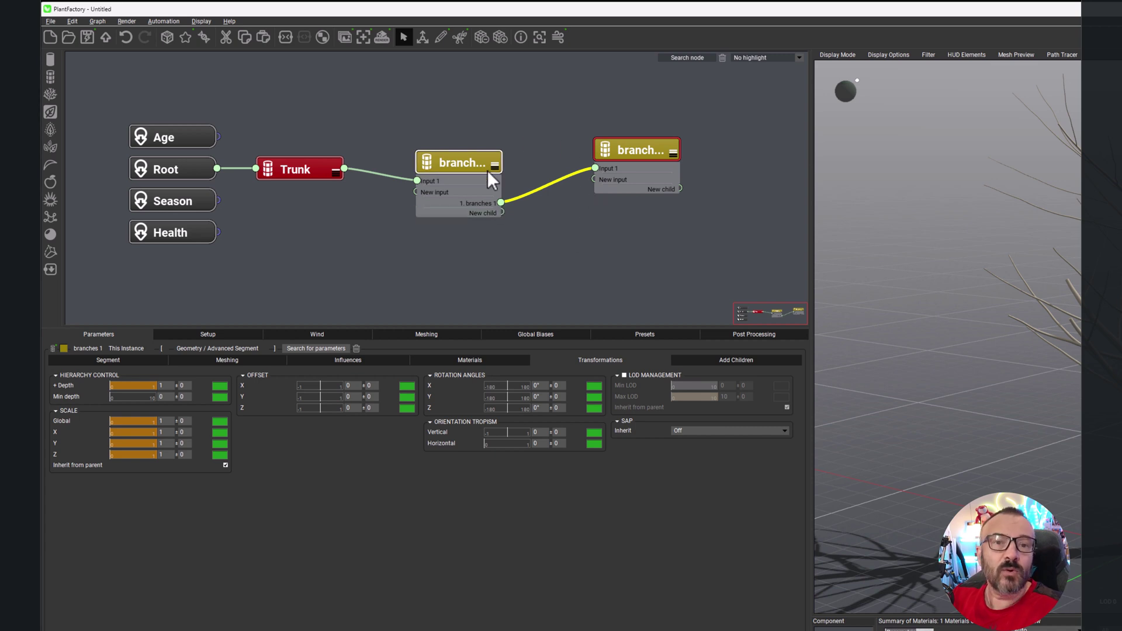
pyautogui.moveTo(488, 170)
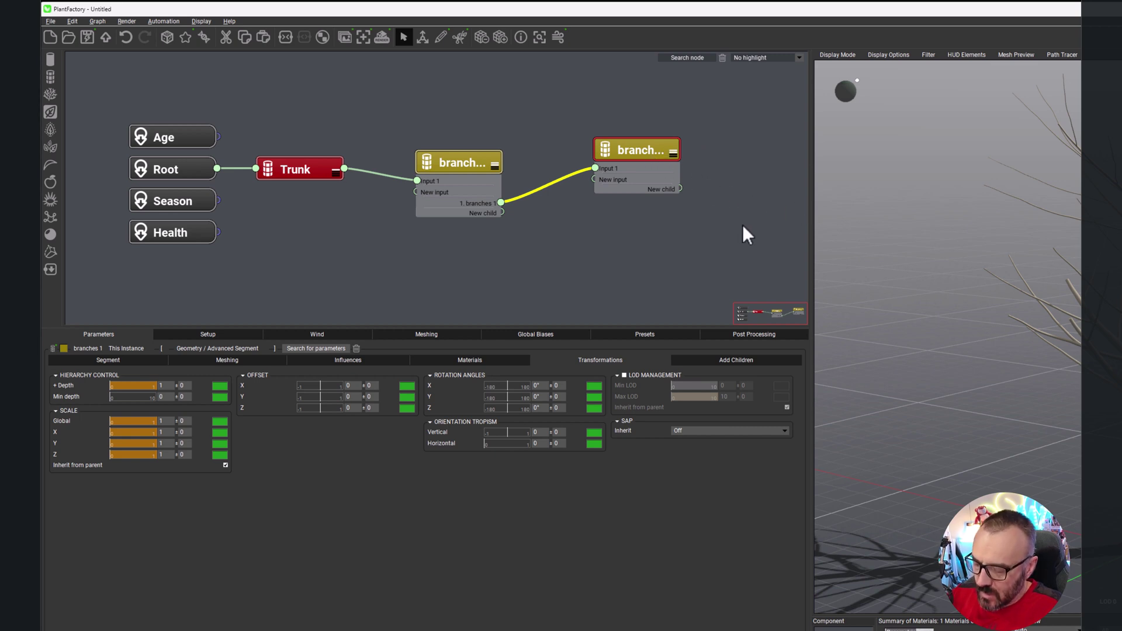
pyautogui.click(692, 272)
pyautogui.hotkey('ctrl', 'v')
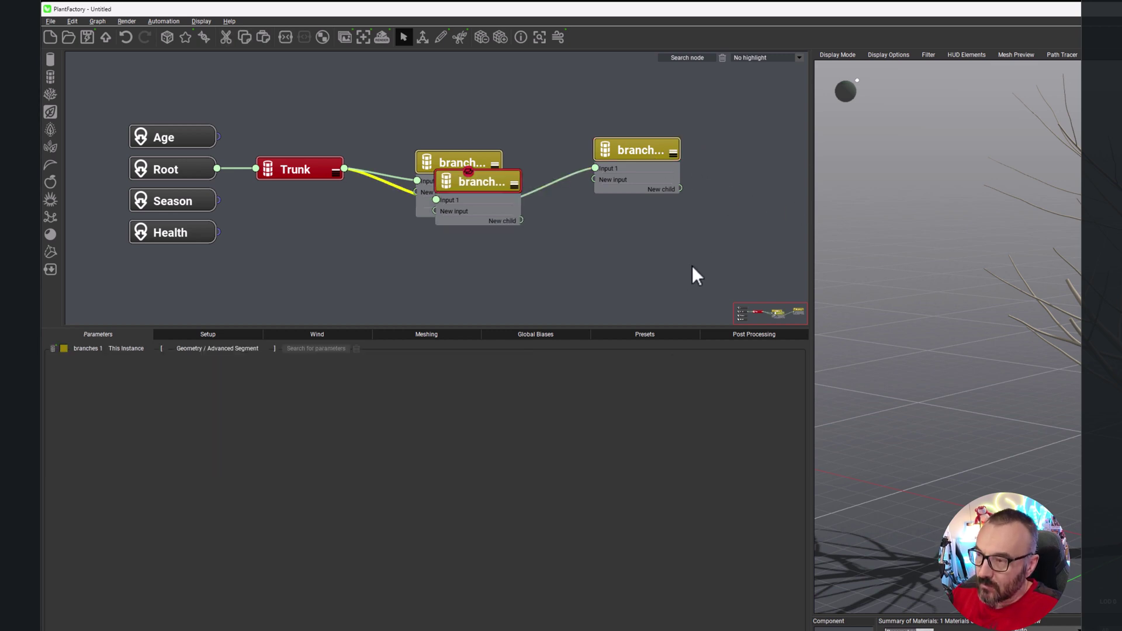
pyautogui.moveTo(508, 180); pyautogui.dragTo(719, 202)
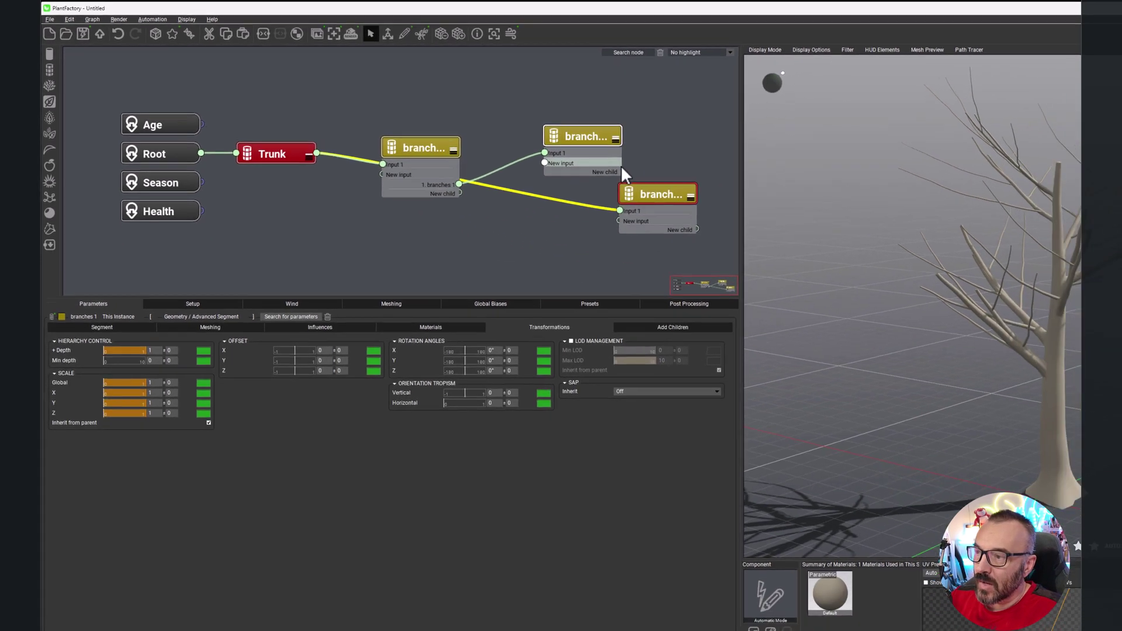
pyautogui.moveTo(546, 150); pyautogui.dragTo(622, 132)
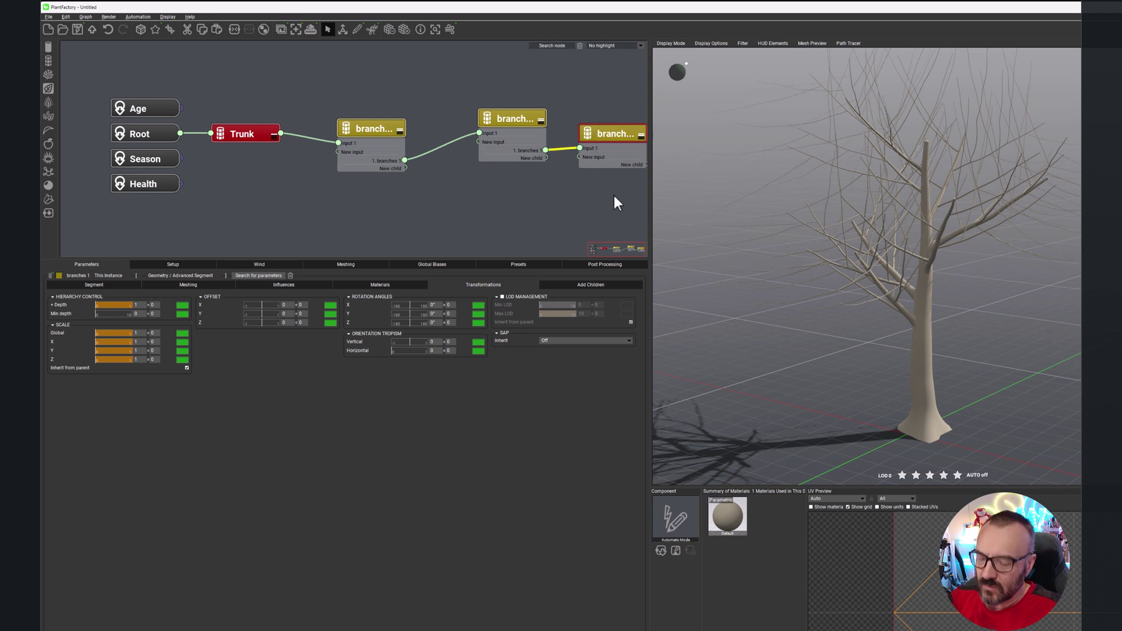
pyautogui.press('Delete')
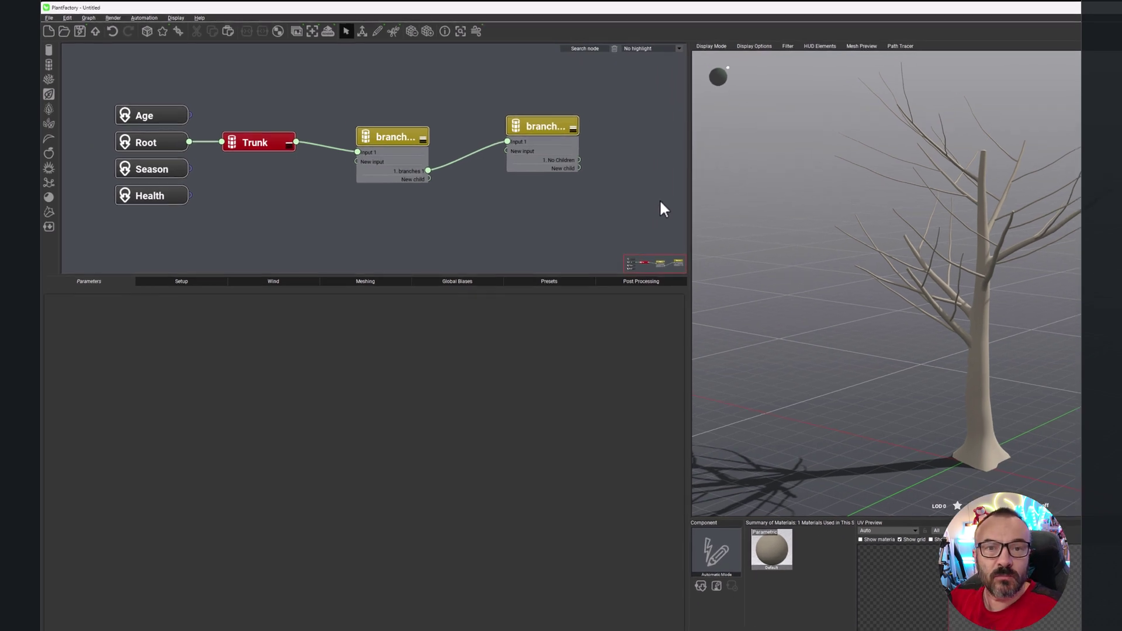
# Step: Add a Loop > Repeat node and connect the first branches node's output into it
pyautogui.rightClick(478, 203)
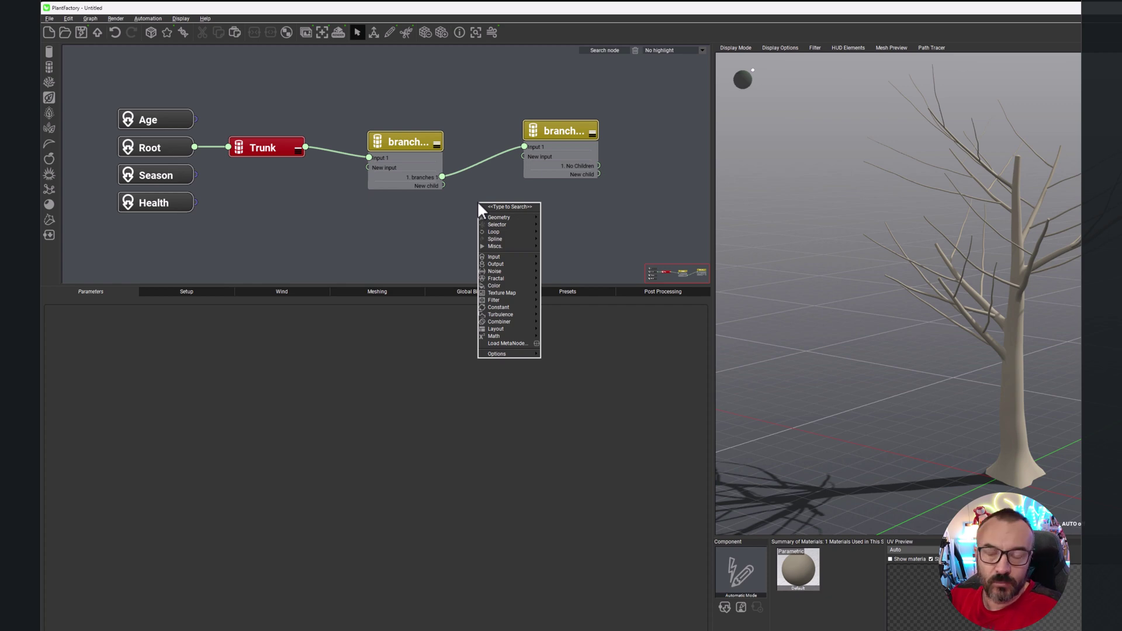
pyautogui.moveTo(507, 232)
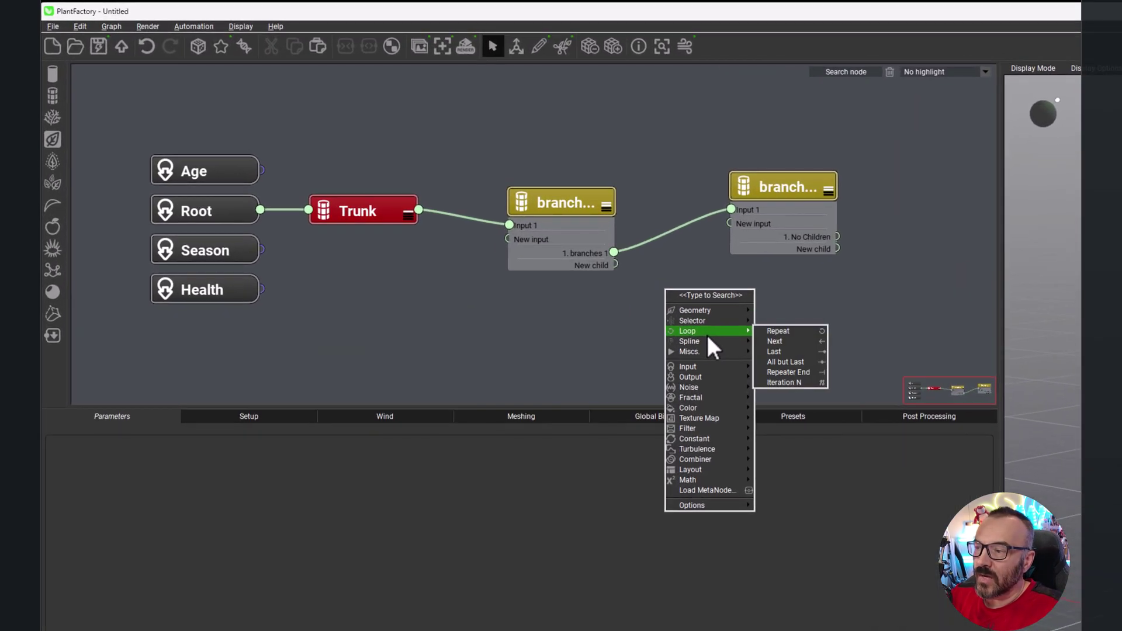
pyautogui.click(801, 329)
pyautogui.moveTo(677, 283); pyautogui.dragTo(708, 289)
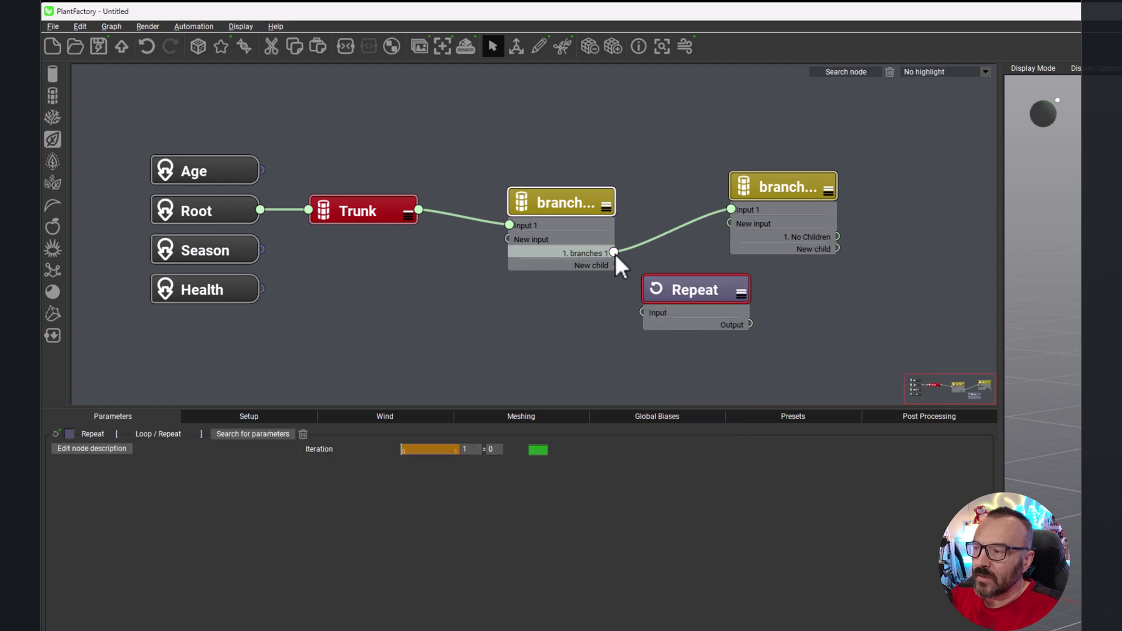
pyautogui.moveTo(615, 255); pyautogui.dragTo(643, 284)
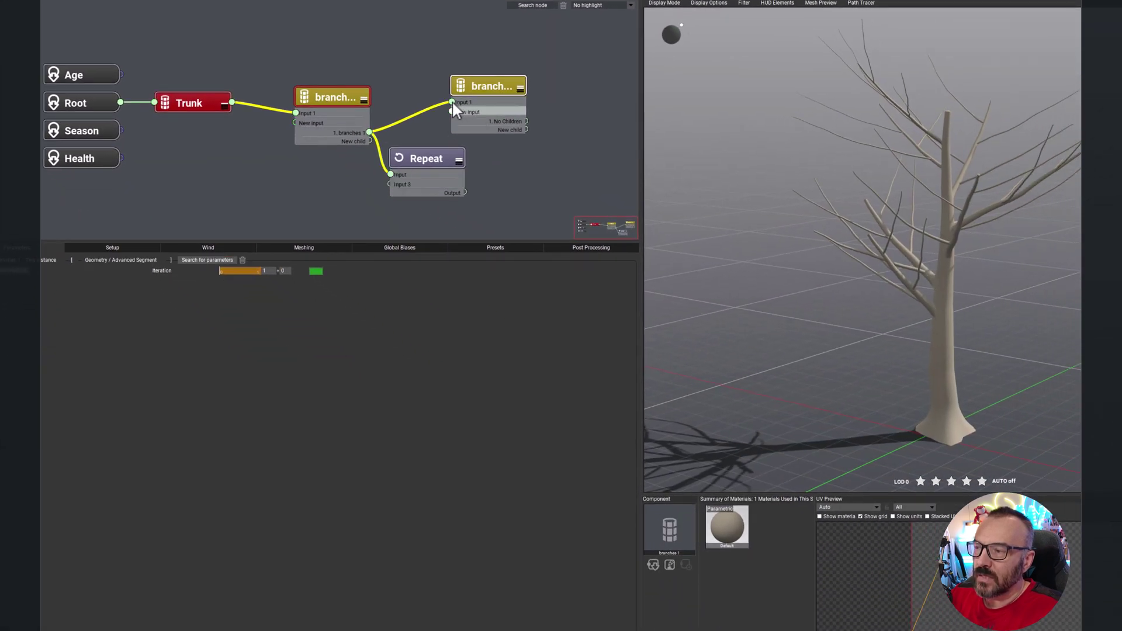
# Step: Feed the Repeat output into the second branches node's Input 1 and line the nodes up
pyautogui.moveTo(656, 180); pyautogui.dragTo(628, 229)
pyautogui.moveTo(432, 141); pyautogui.dragTo(465, 192)
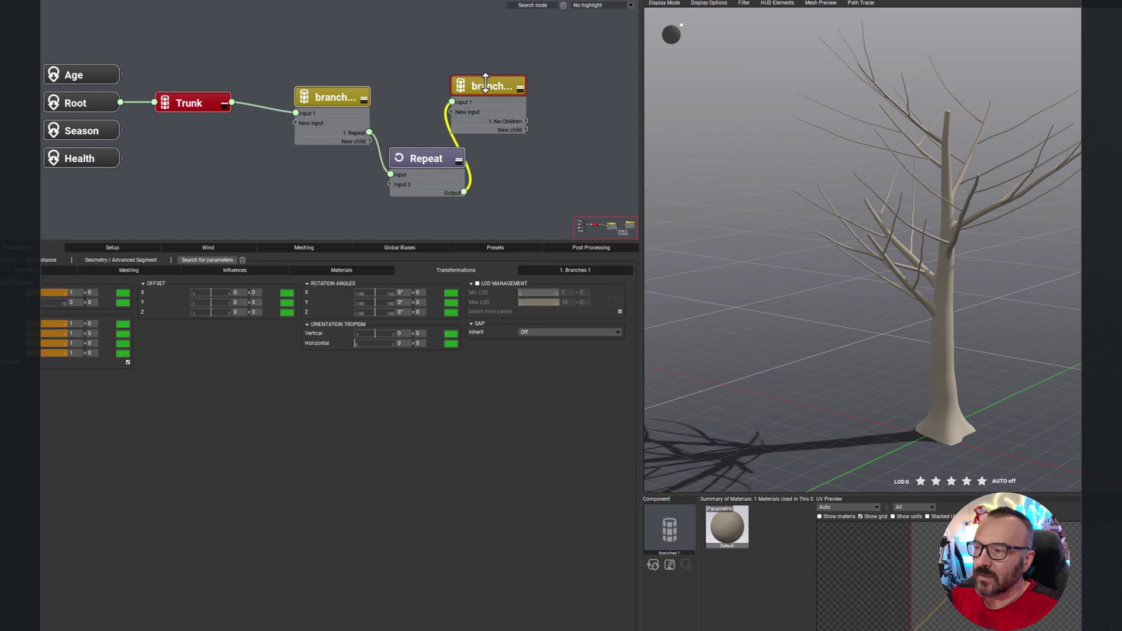
pyautogui.moveTo(505, 82); pyautogui.dragTo(544, 71)
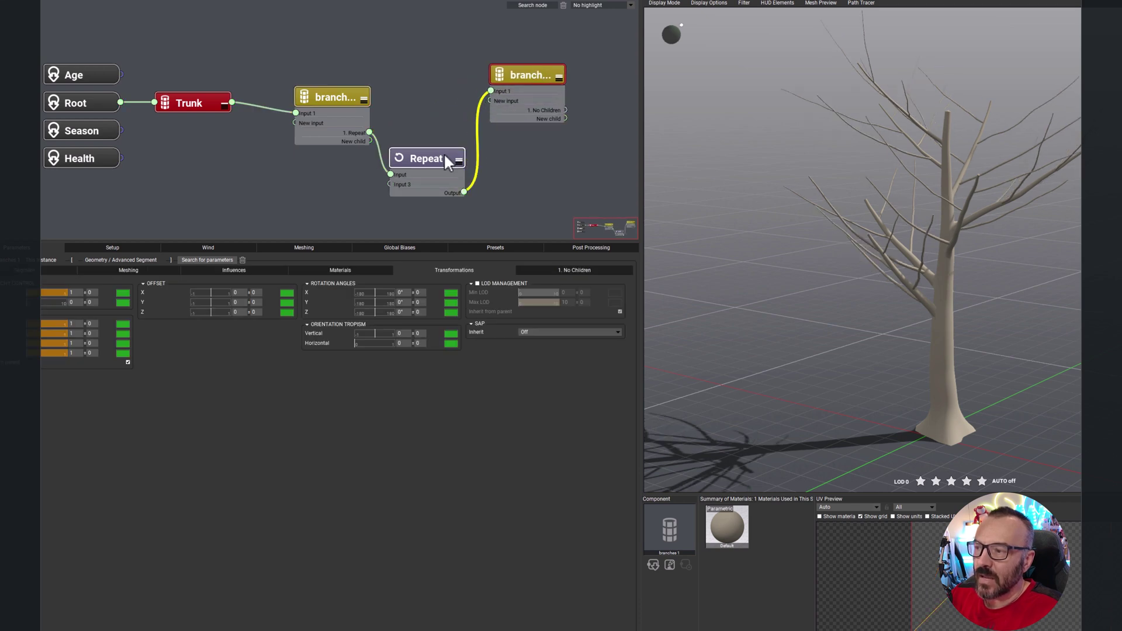
pyautogui.moveTo(443, 156); pyautogui.dragTo(453, 112)
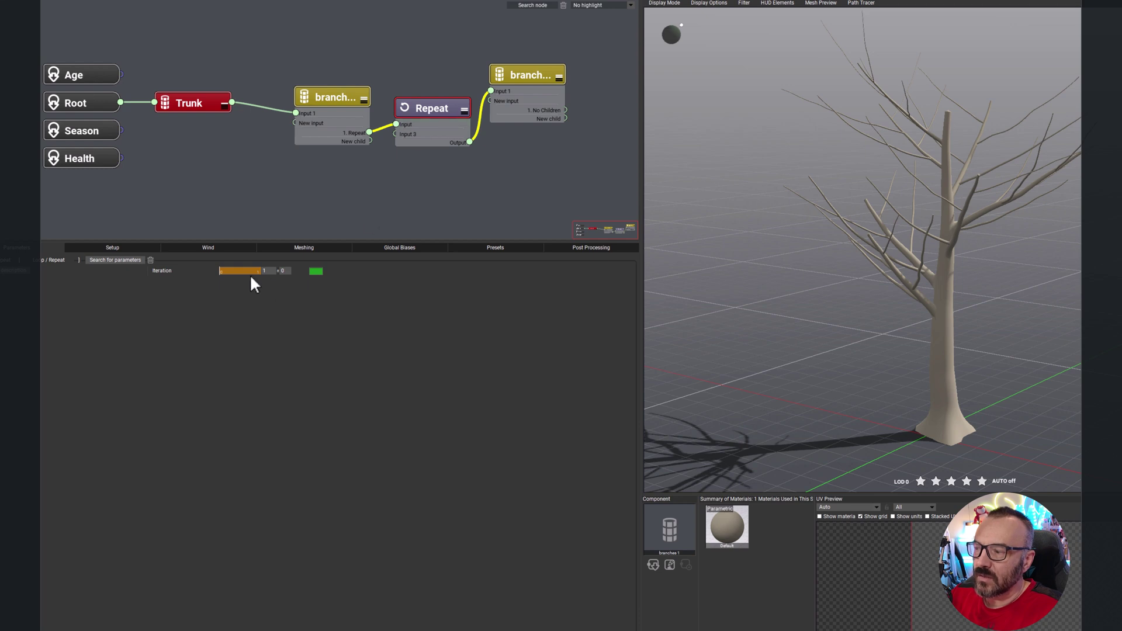
# Step: Set the Repeat node's Iteration count to 2
pyautogui.click(267, 271)
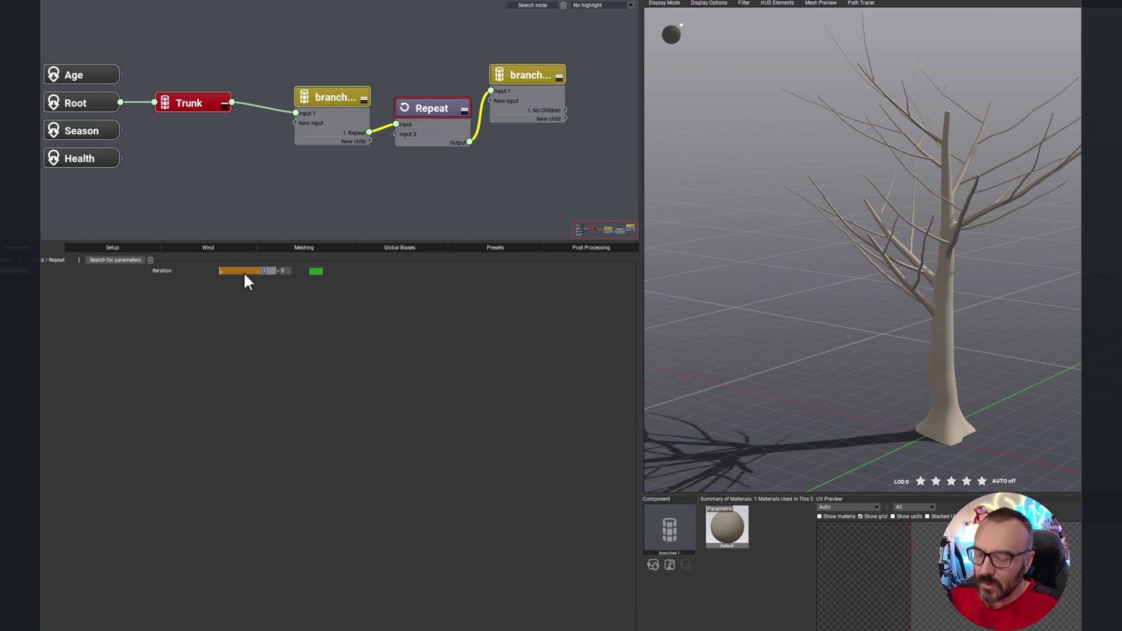
pyautogui.write('2')
pyautogui.press('Return')
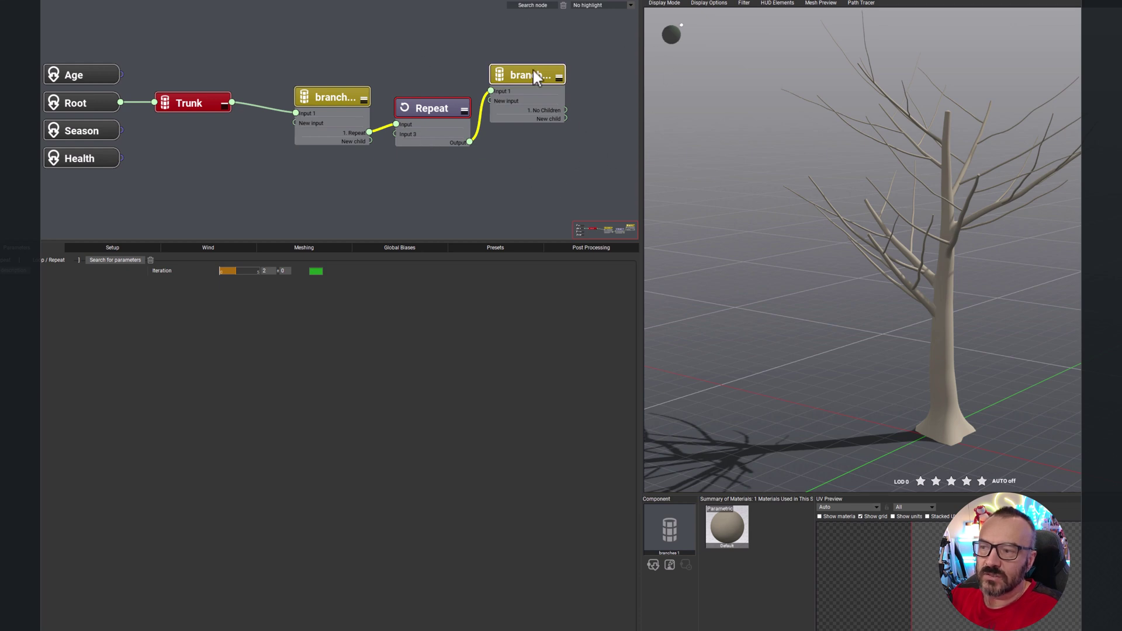
pyautogui.moveTo(531, 68); pyautogui.dragTo(537, 70)
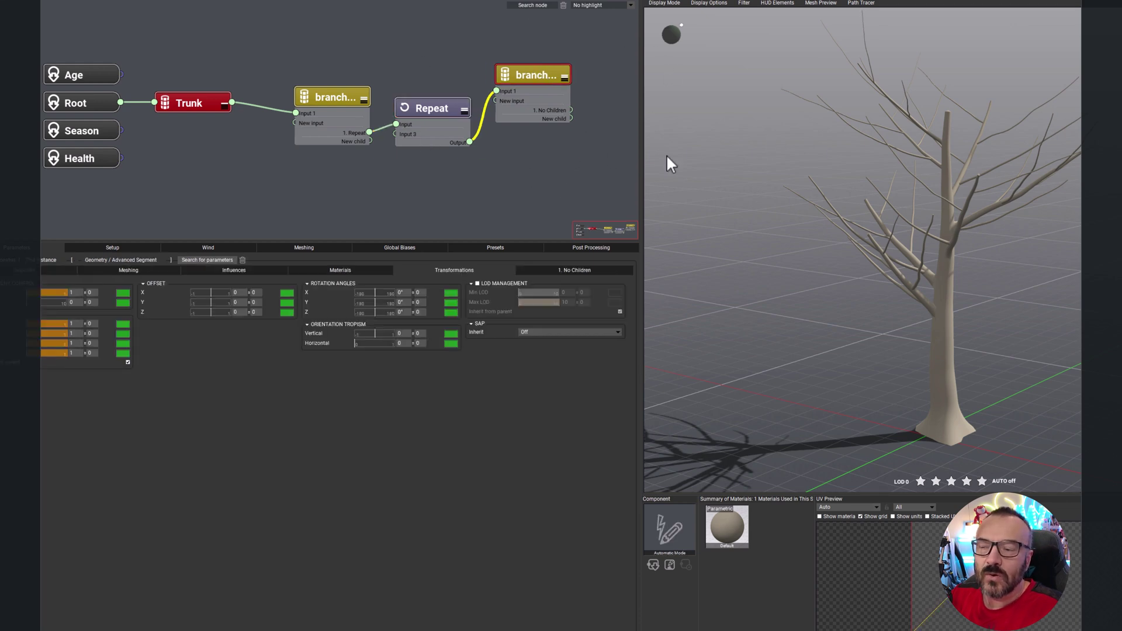
pyautogui.click(534, 181)
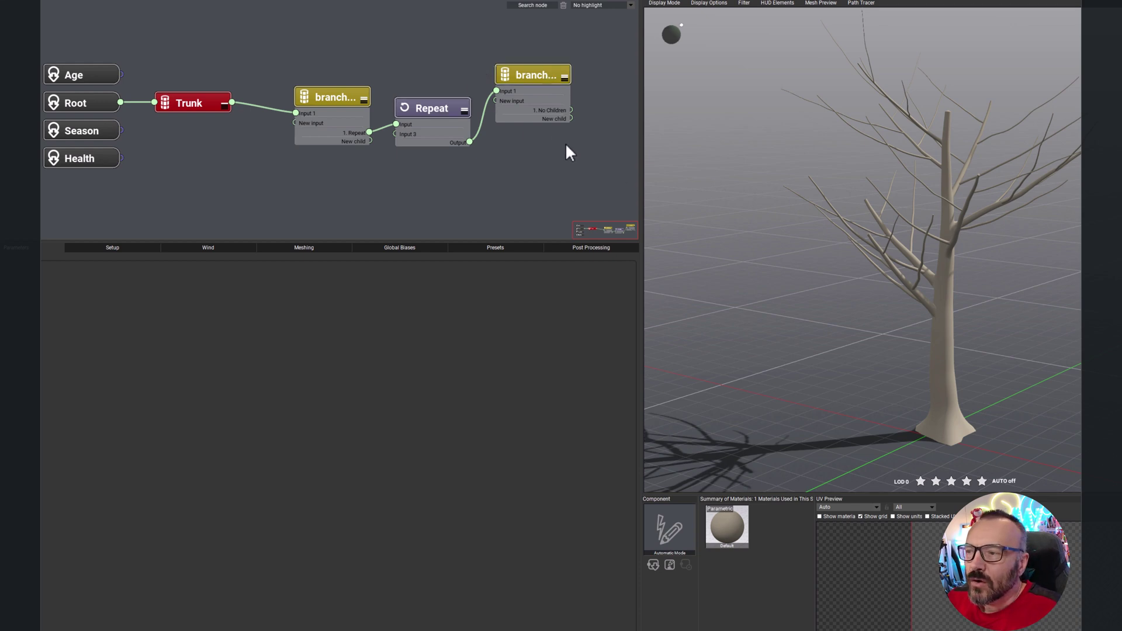
pyautogui.moveTo(590, 166); pyautogui.dragTo(442, 157, button='middle')
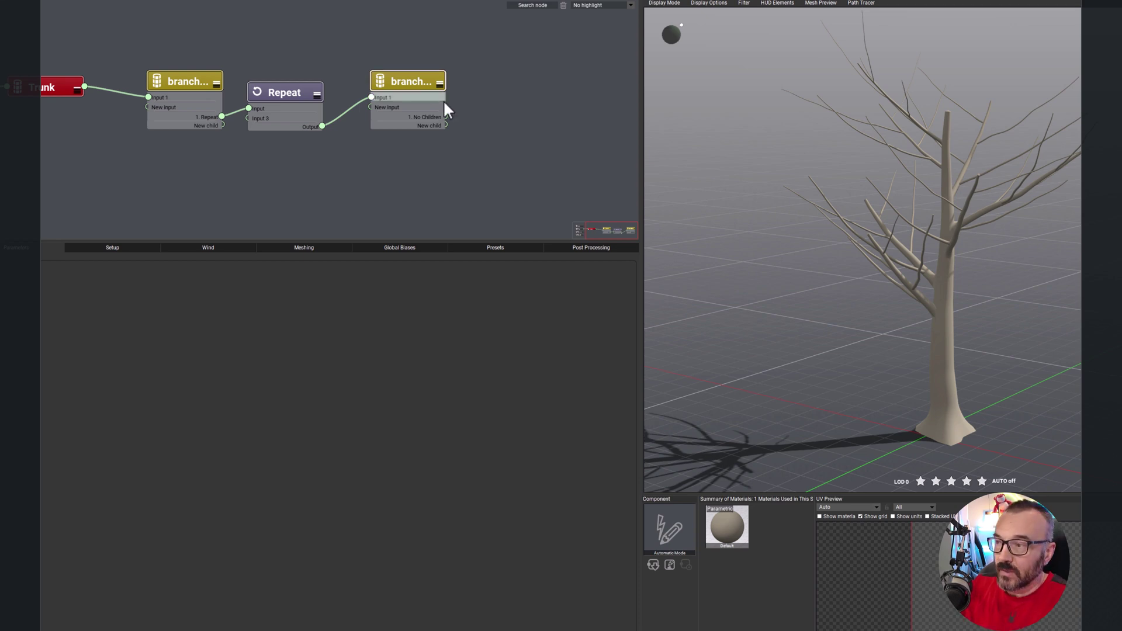
# Step: Add a Loop > Next node and connect the second branches node's output into it
pyautogui.rightClick(479, 88)
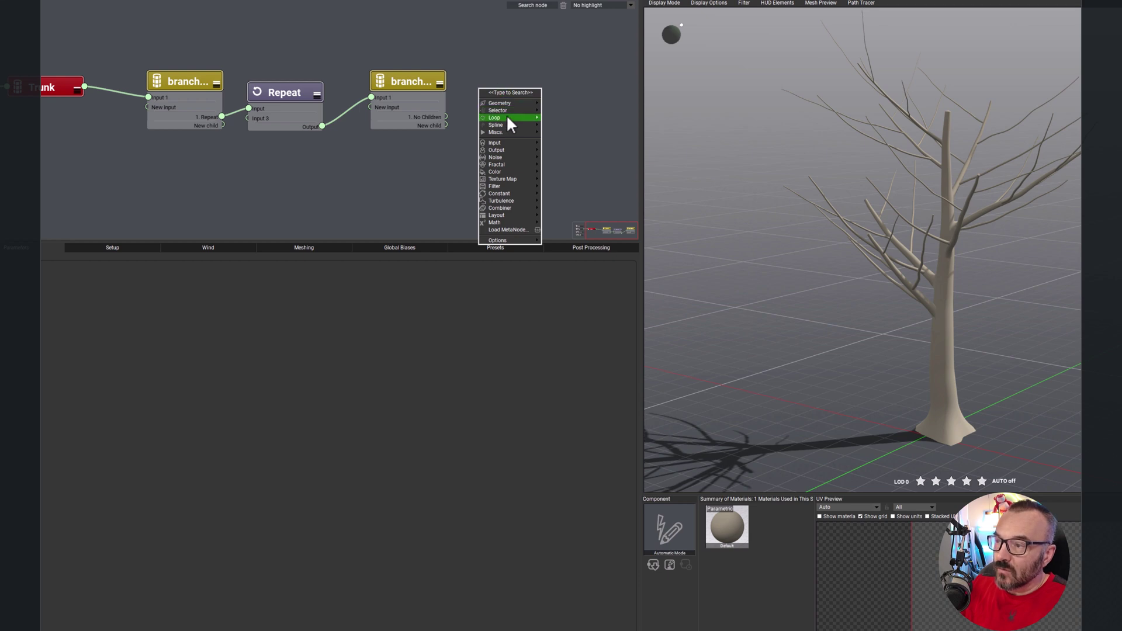
pyautogui.moveTo(507, 118)
pyautogui.click(571, 124)
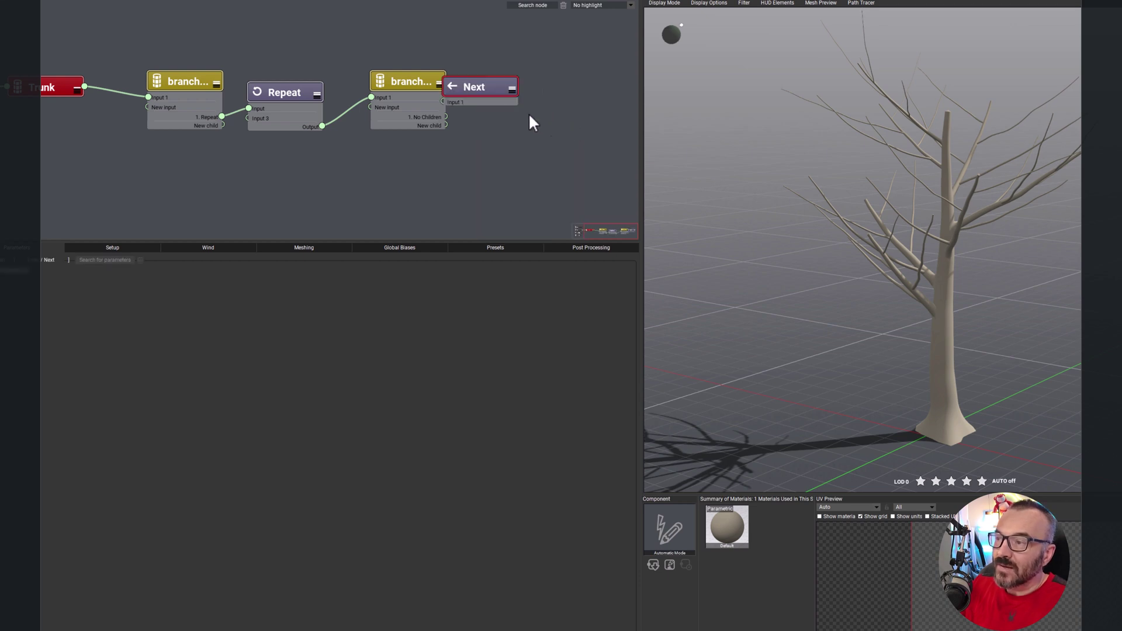
pyautogui.moveTo(497, 91); pyautogui.dragTo(450, 118)
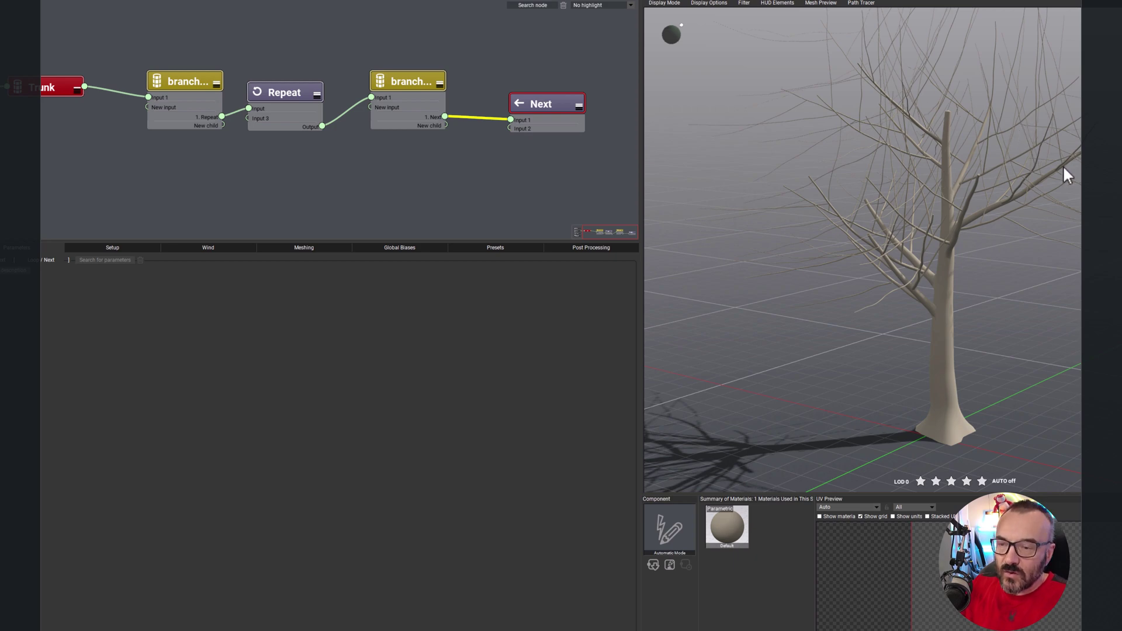
pyautogui.scroll(8, 1066, 199)
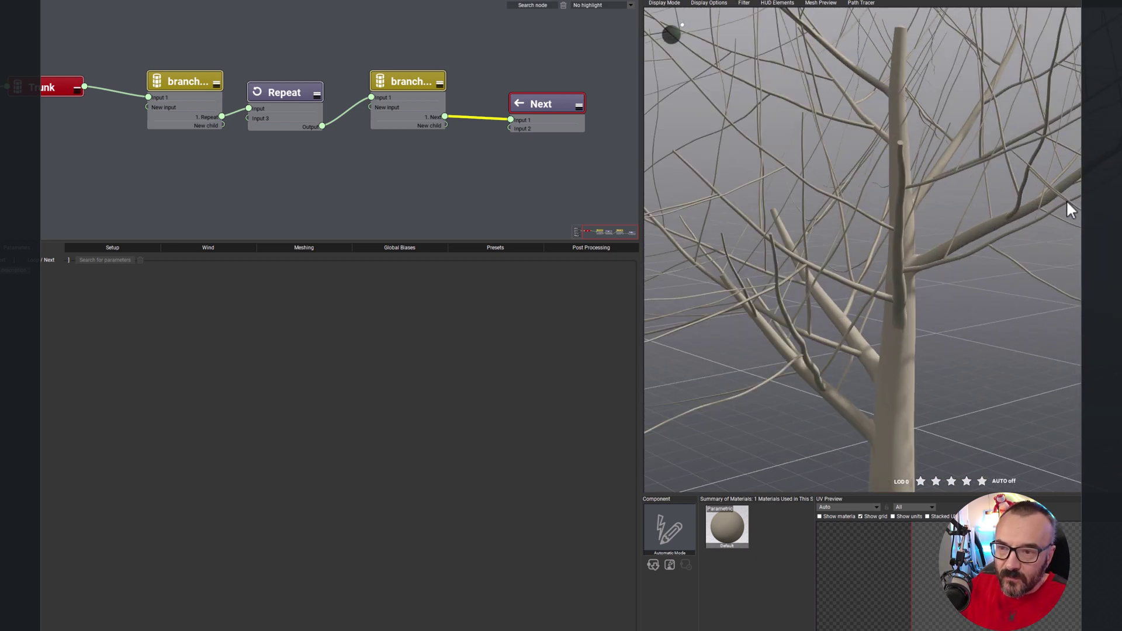
pyautogui.moveTo(892, 252); pyautogui.dragTo(880, 279)
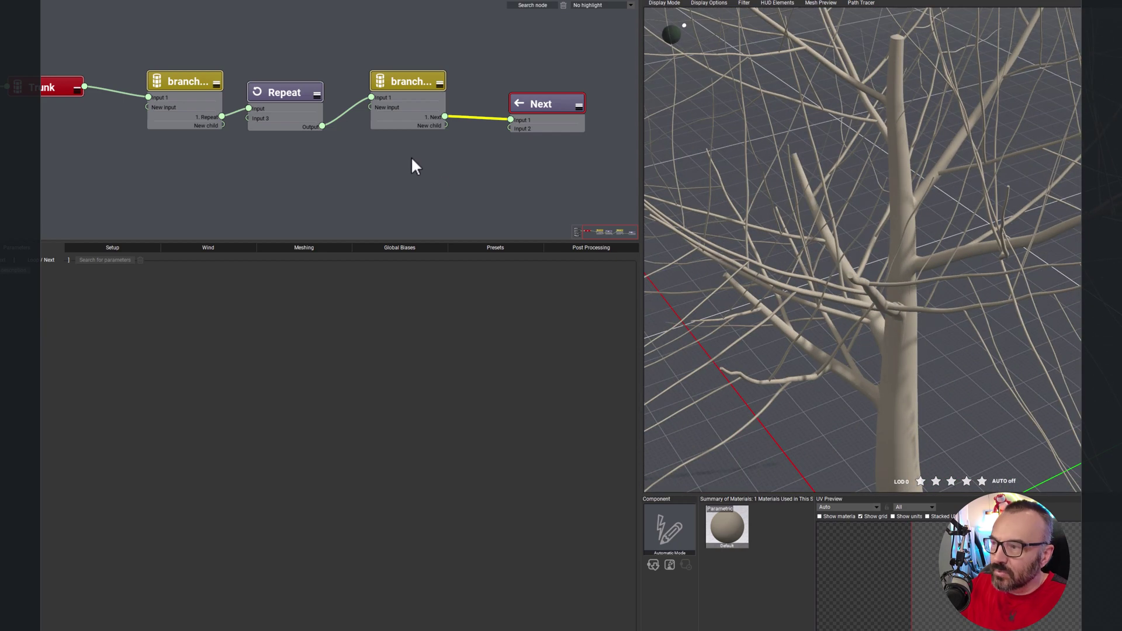
# Step: Set the second branches node's segment Length to 4
pyautogui.click(303, 92)
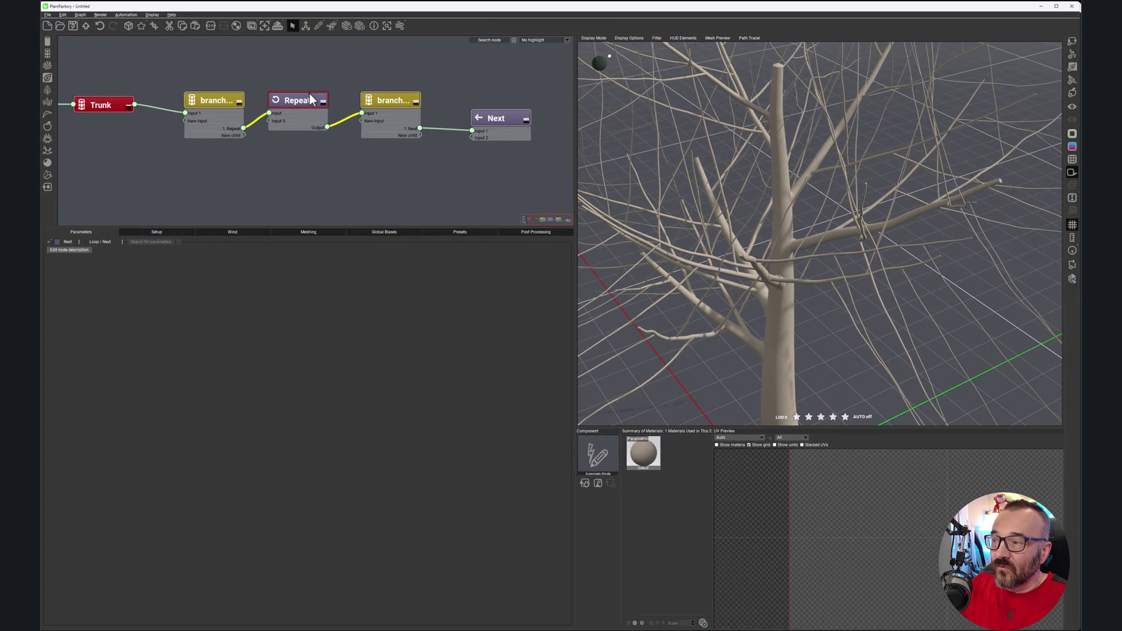
pyautogui.click(403, 103)
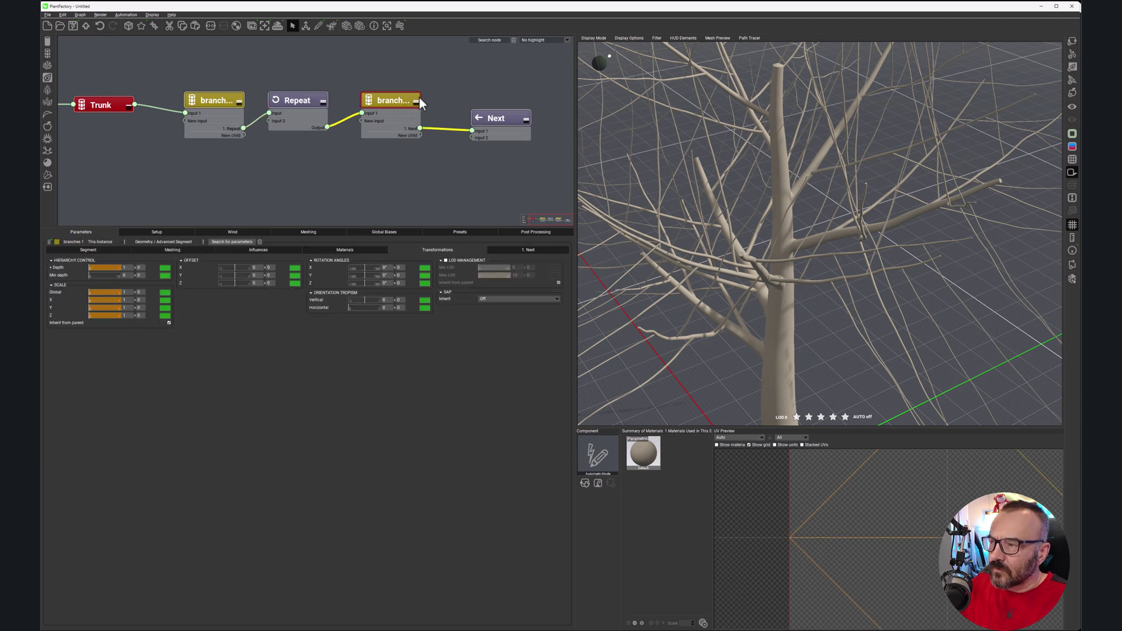
pyautogui.click(88, 250)
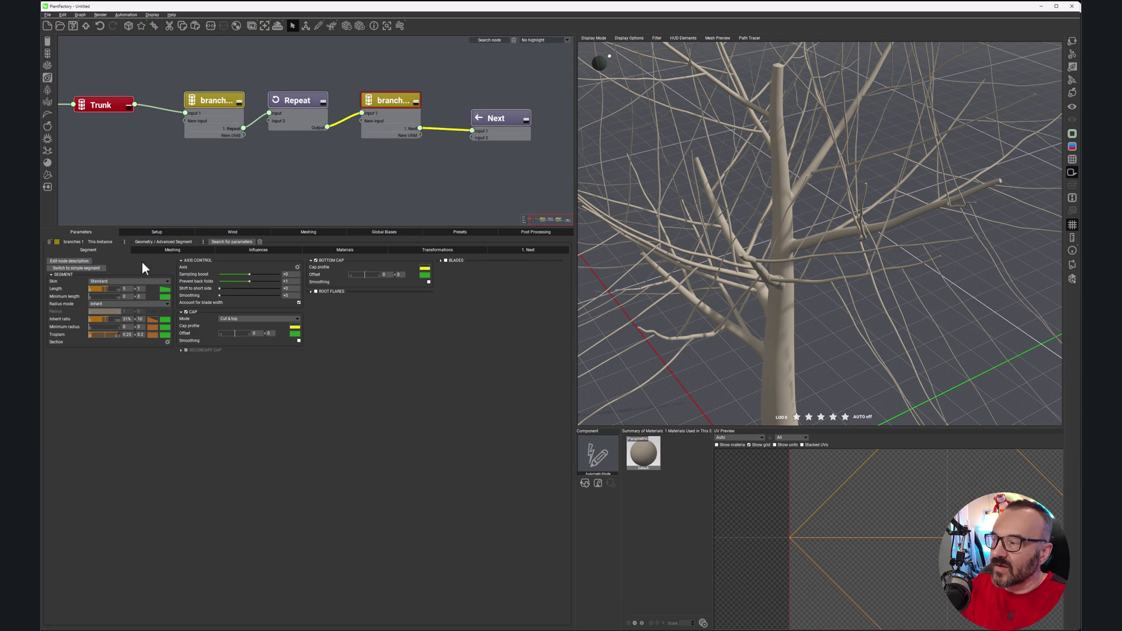
pyautogui.click(128, 288)
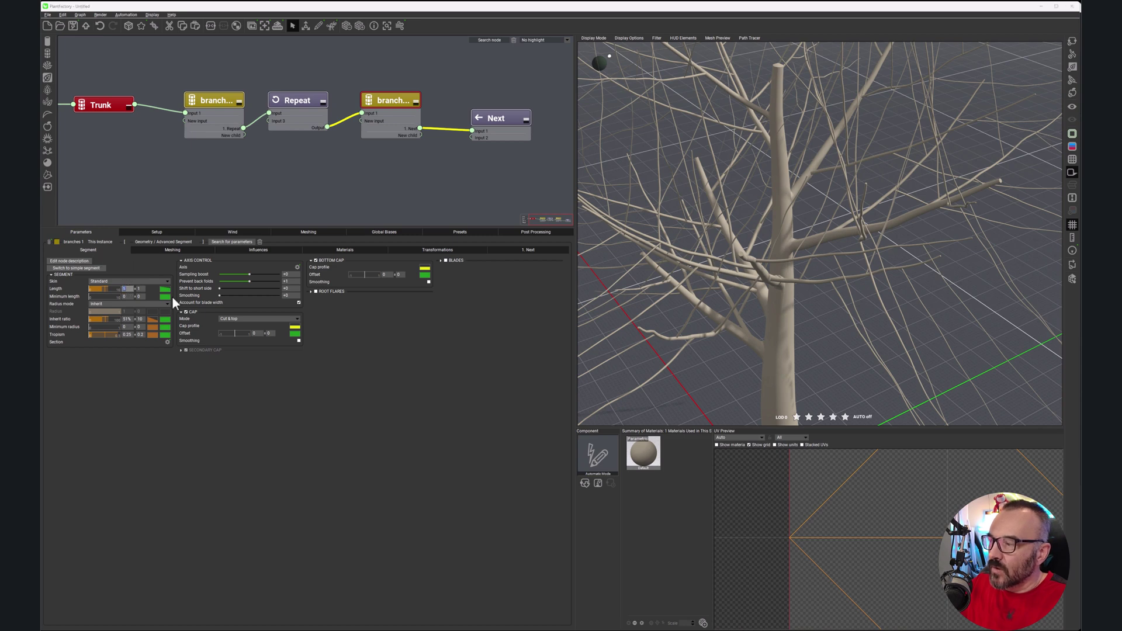
pyautogui.write('4')
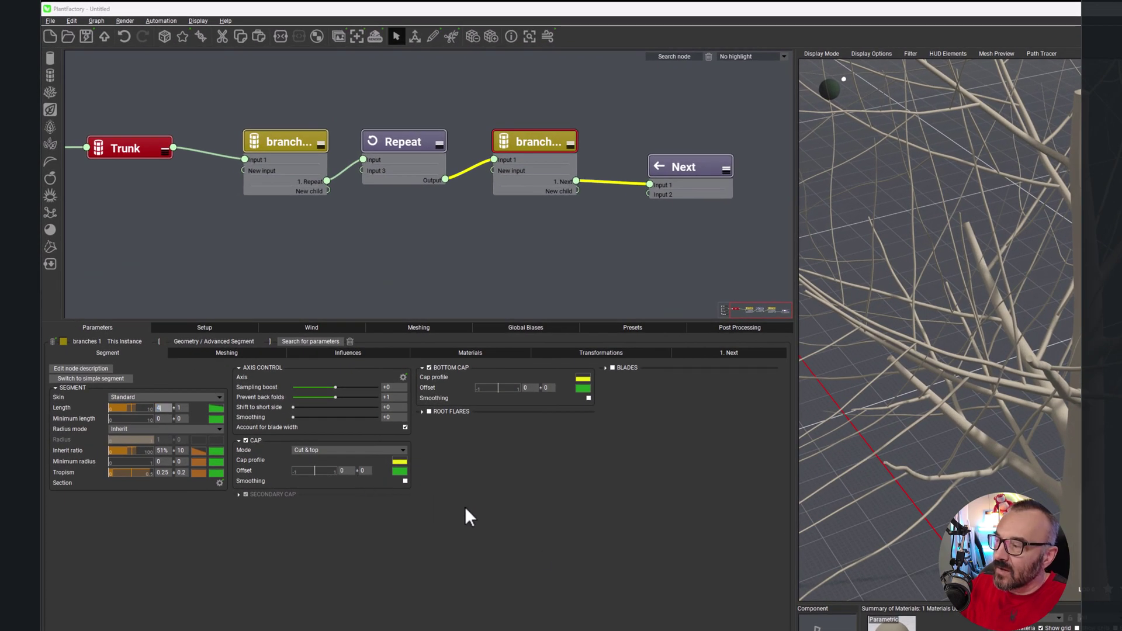
pyautogui.press('Return')
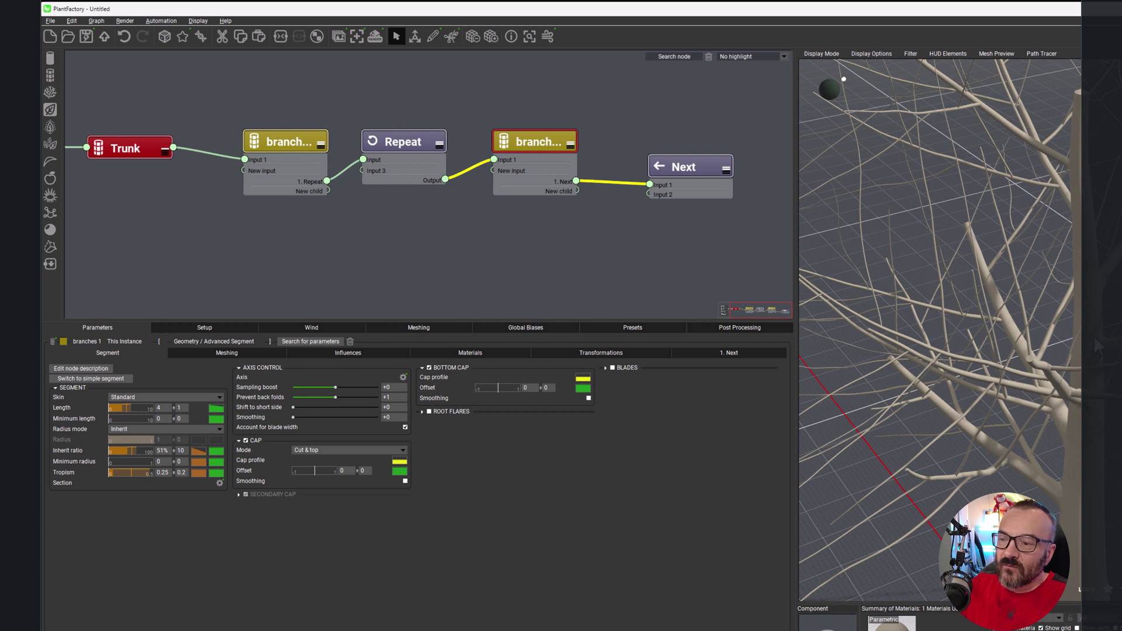
# Step: On the first branches node's 1. Repeat tab, set Roll to 90 ±180 and Coil to 30 ±110
pyautogui.click(308, 142)
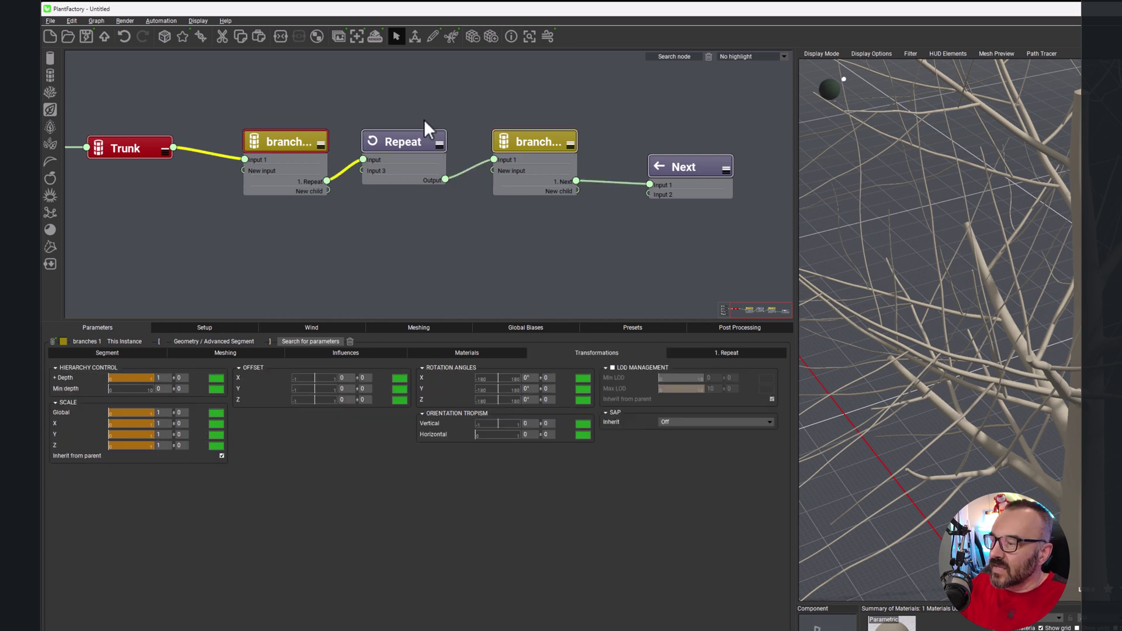
pyautogui.click(756, 355)
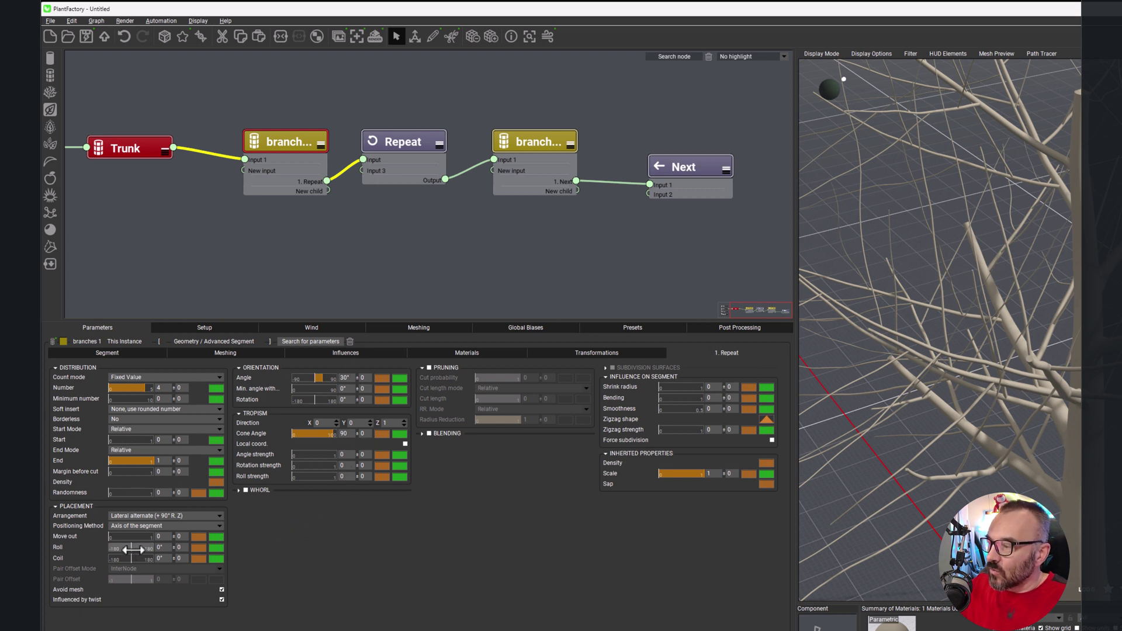
pyautogui.click(163, 547)
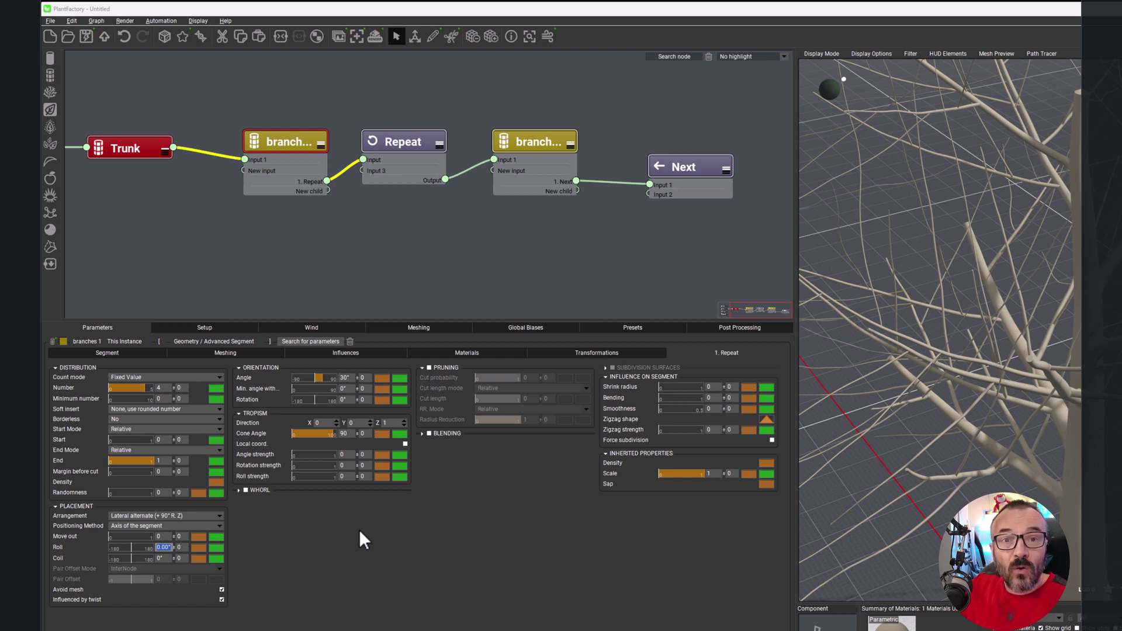
pyautogui.write('90')
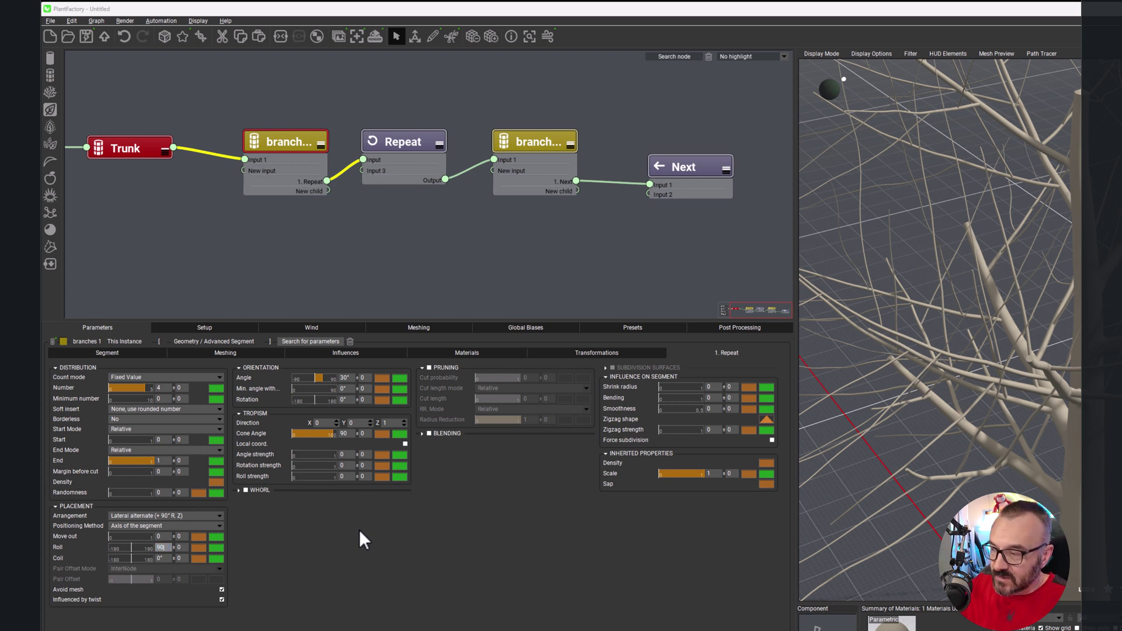
pyautogui.click(180, 548)
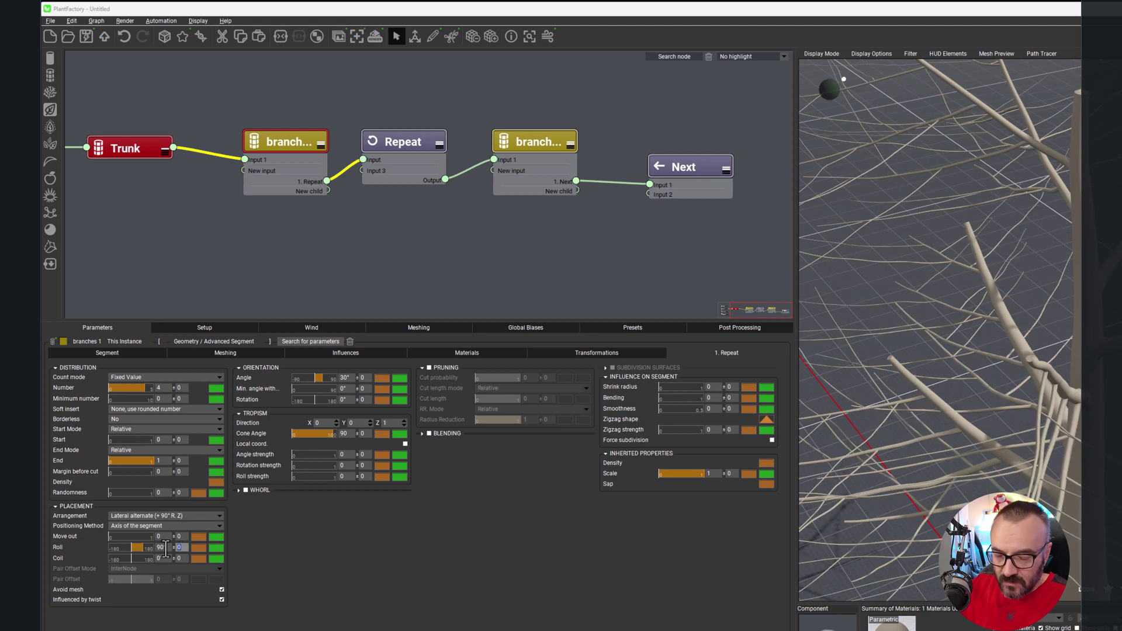
pyautogui.click(167, 558)
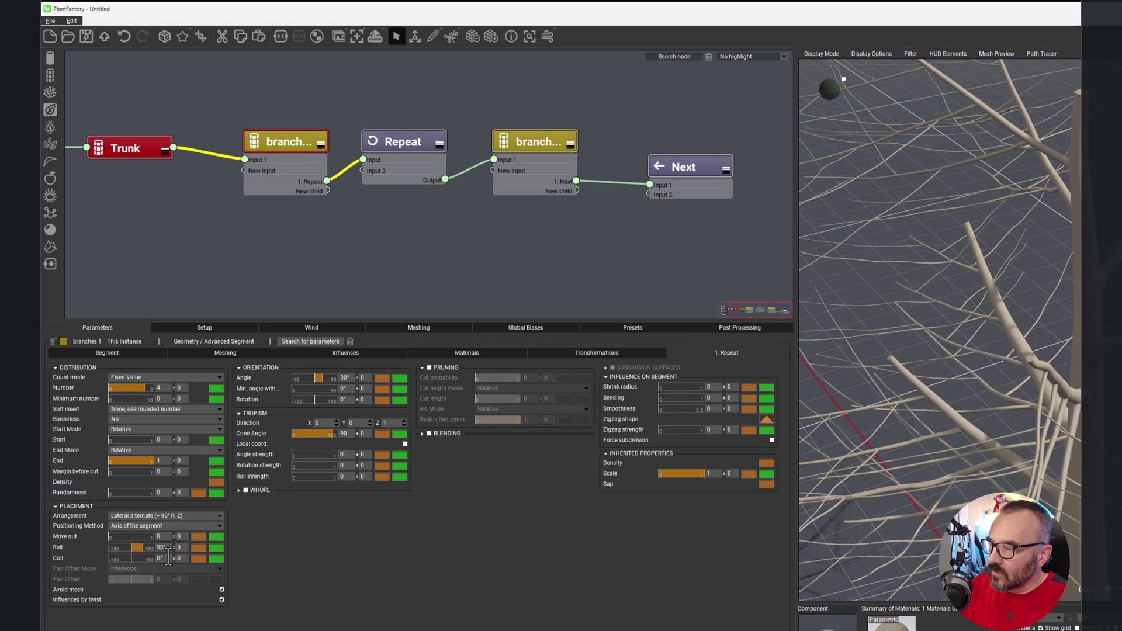
pyautogui.write('30')
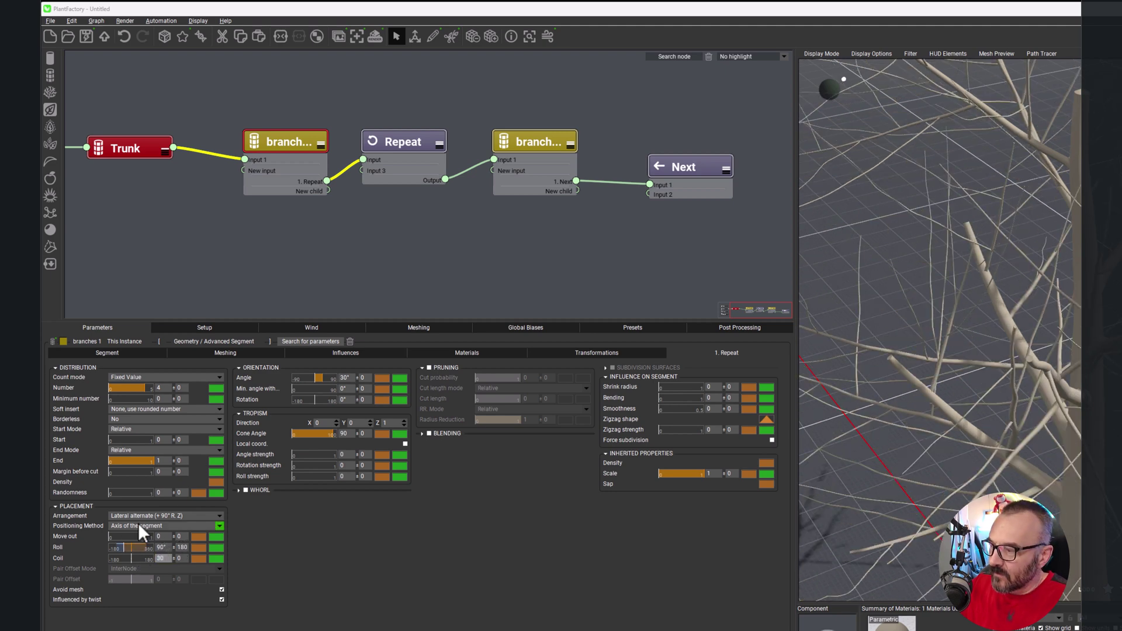
pyautogui.click(185, 558)
pyautogui.write('110')
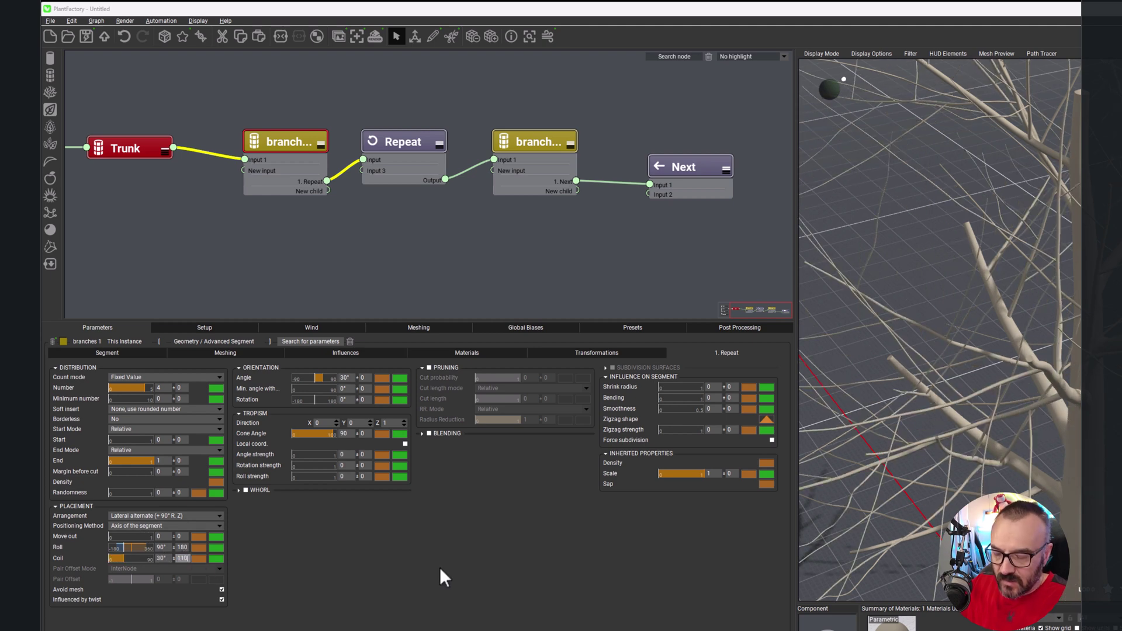
pyautogui.press('Return')
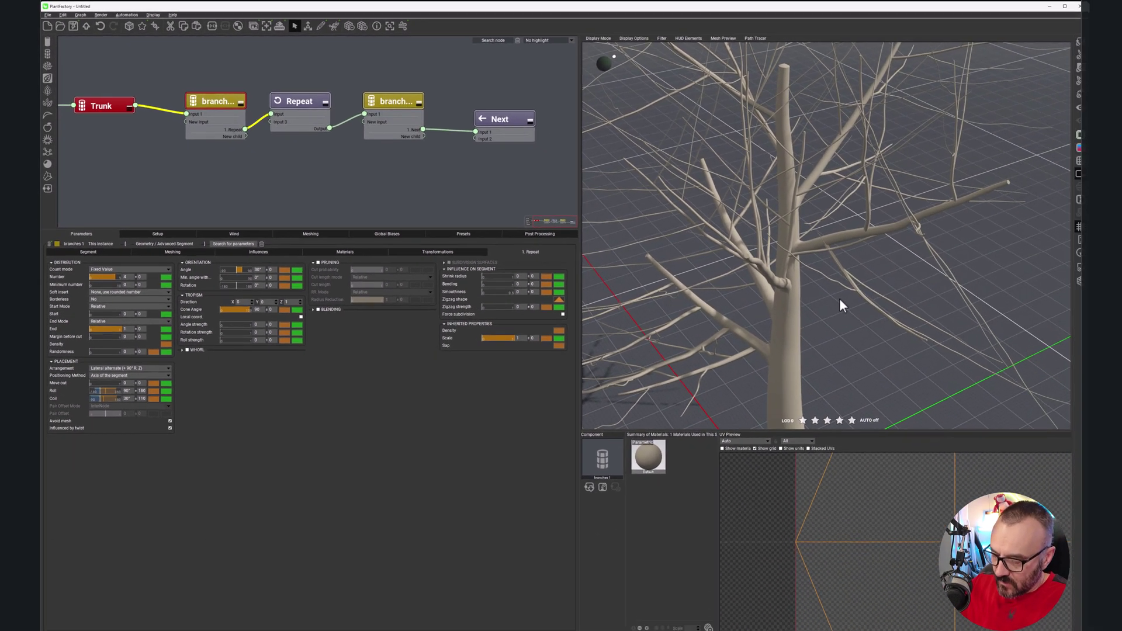
pyautogui.moveTo(840, 305); pyautogui.dragTo(756, 295)
# Step: Drop the end point of the second branches node's Length curve to about 0.68 and apply it
pyautogui.click(403, 101)
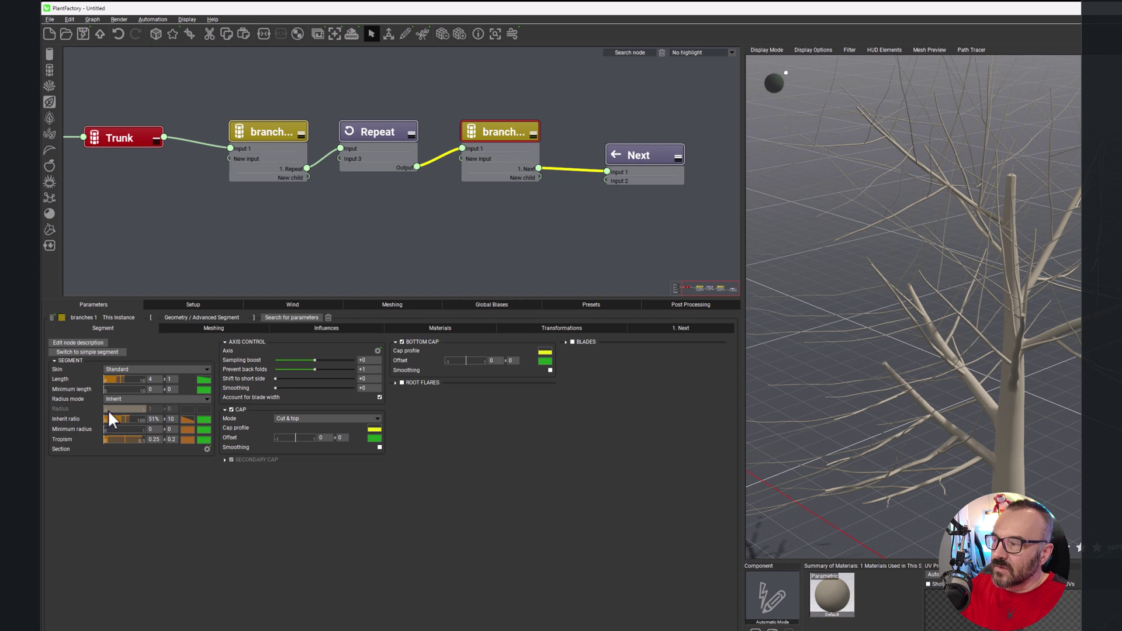
pyautogui.click(203, 380)
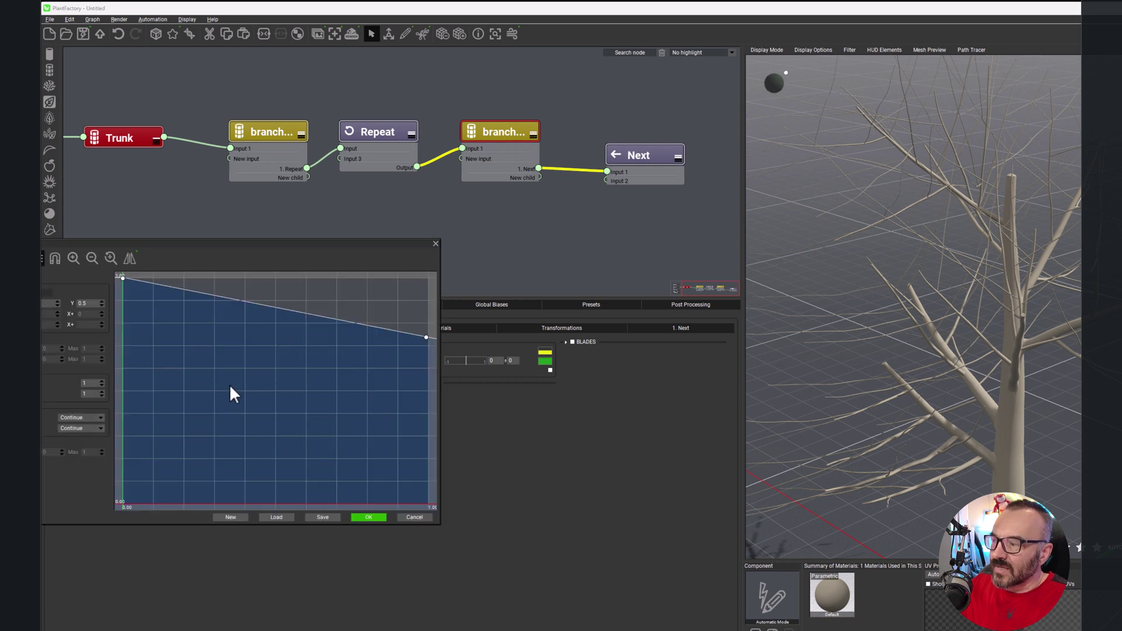
pyautogui.moveTo(430, 355); pyautogui.dragTo(425, 416)
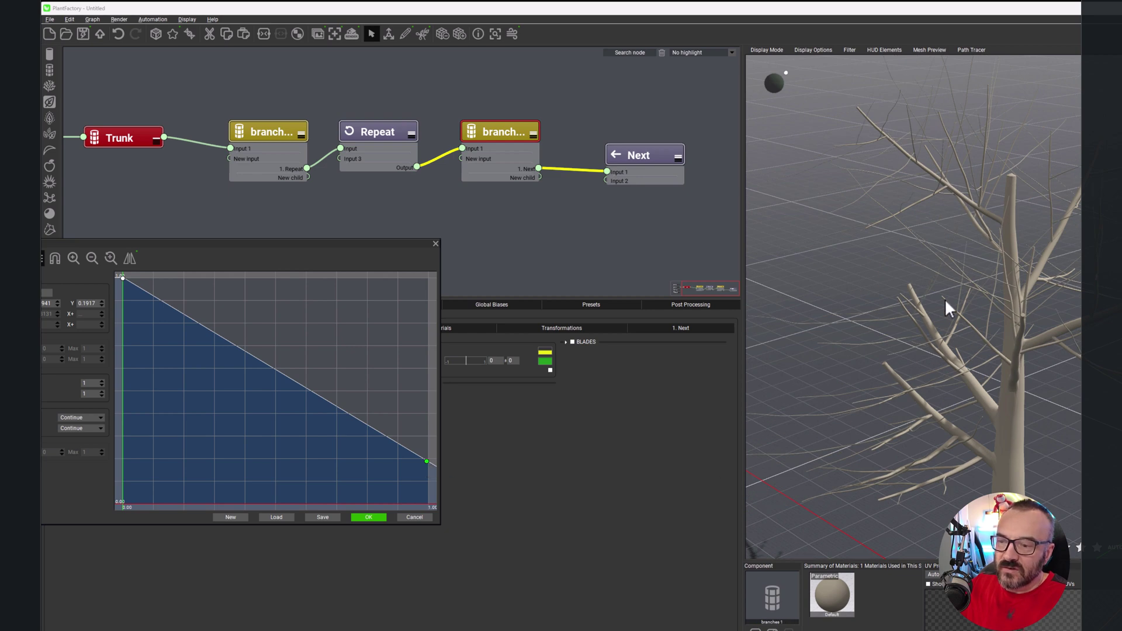
pyautogui.moveTo(944, 298); pyautogui.dragTo(900, 401)
pyautogui.moveTo(429, 462); pyautogui.dragTo(437, 348)
pyautogui.click(383, 518)
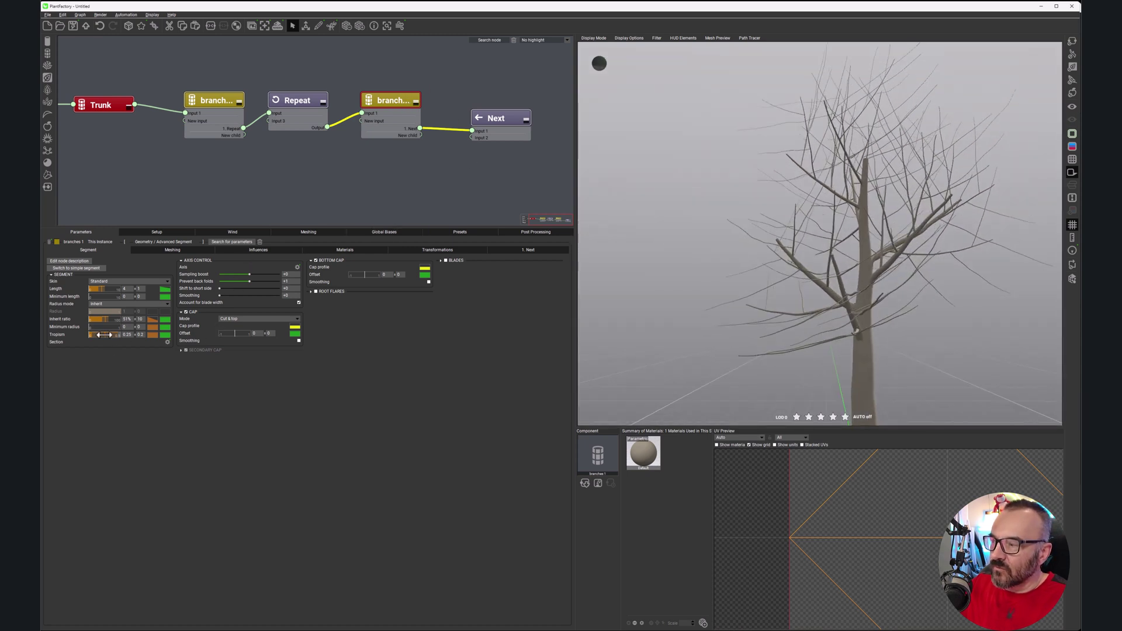
# Step: Change the second branches node's Tropism to 0.3 and view the tree from a new angle
pyautogui.moveTo(97, 336)
pyautogui.mouseDown()
pyautogui.moveTo(63, 322)
pyautogui.moveTo(87, 324)
pyautogui.mouseUp()
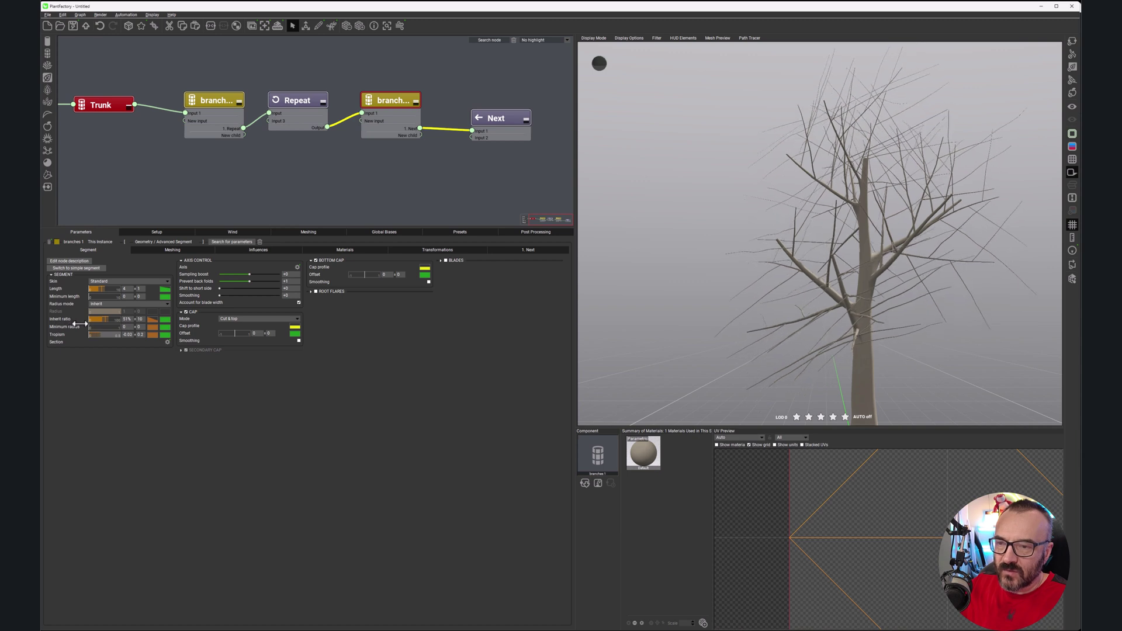
pyautogui.click(130, 335)
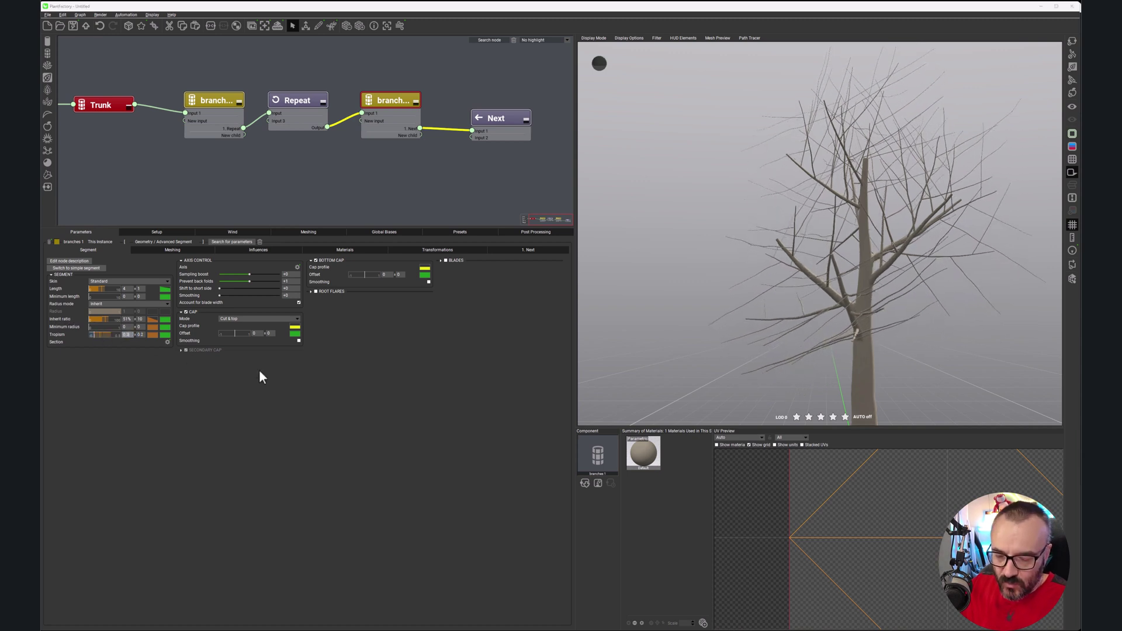
pyautogui.press('Return')
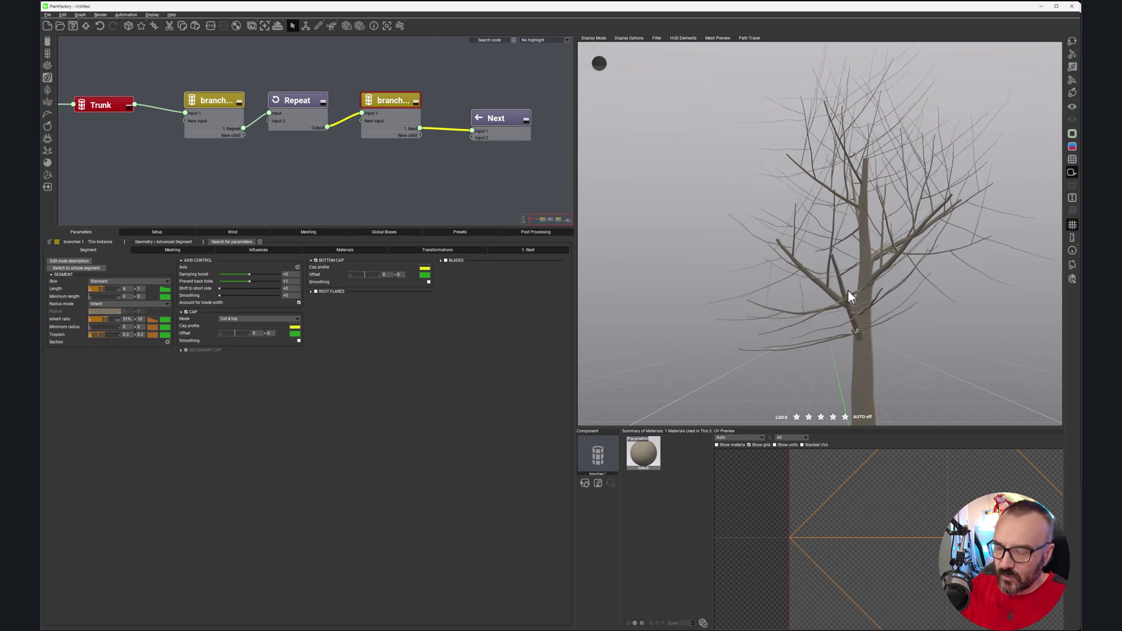
pyautogui.moveTo(838, 284); pyautogui.dragTo(900, 251)
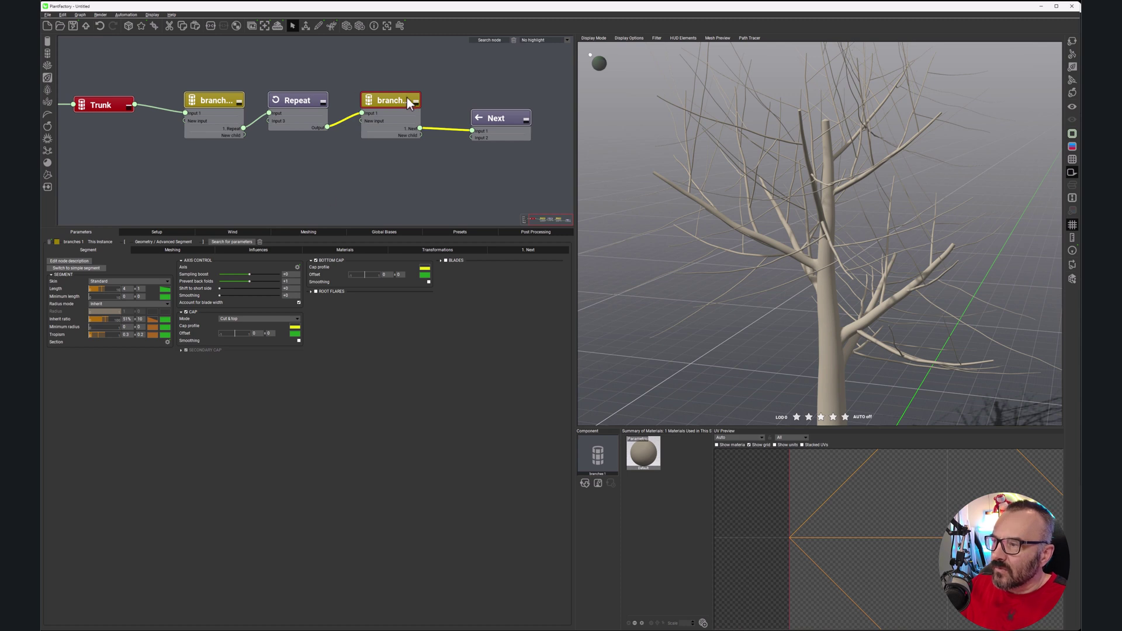
# Step: Colour the second branches node teal
pyautogui.click(57, 241)
pyautogui.click(328, 297)
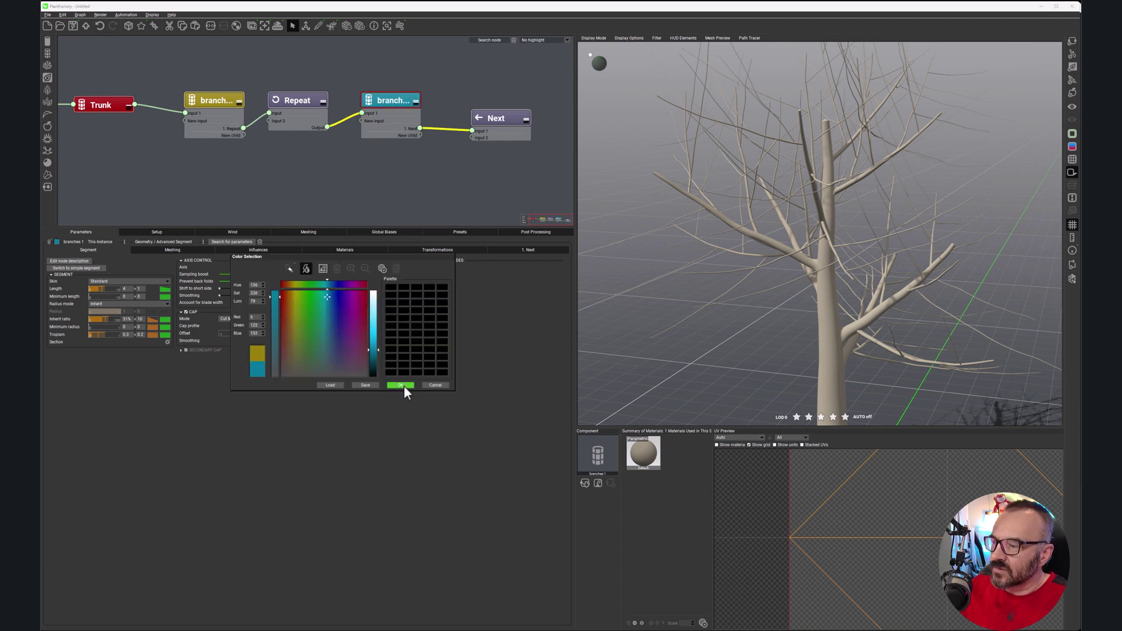
pyautogui.click(403, 384)
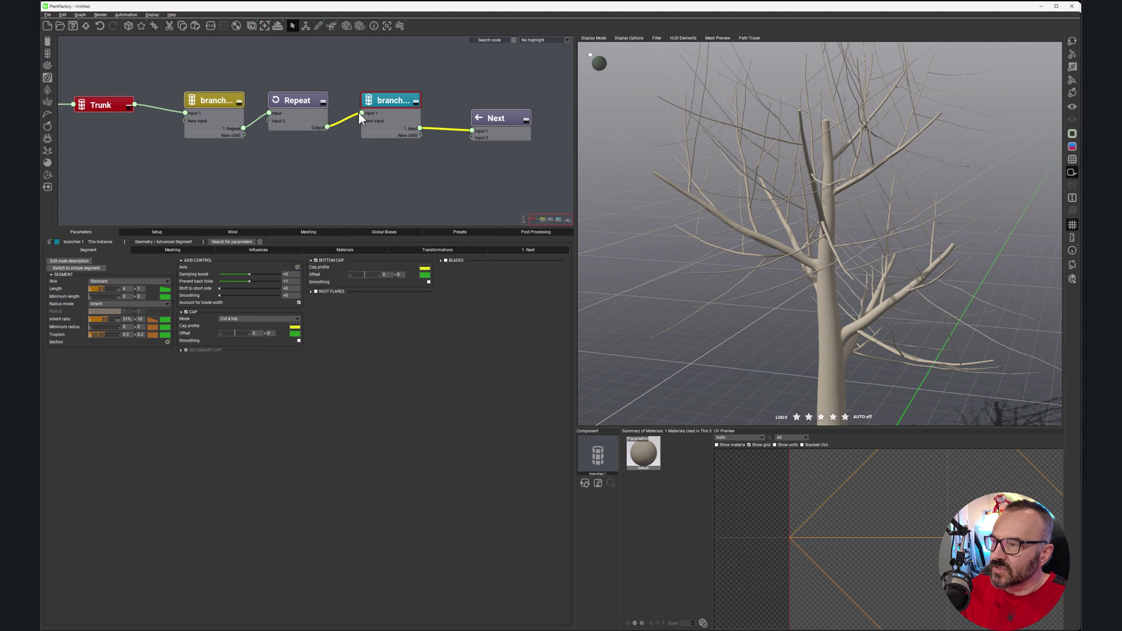
# Step: Rename the Repeat node to 'branches'
pyautogui.click(301, 102)
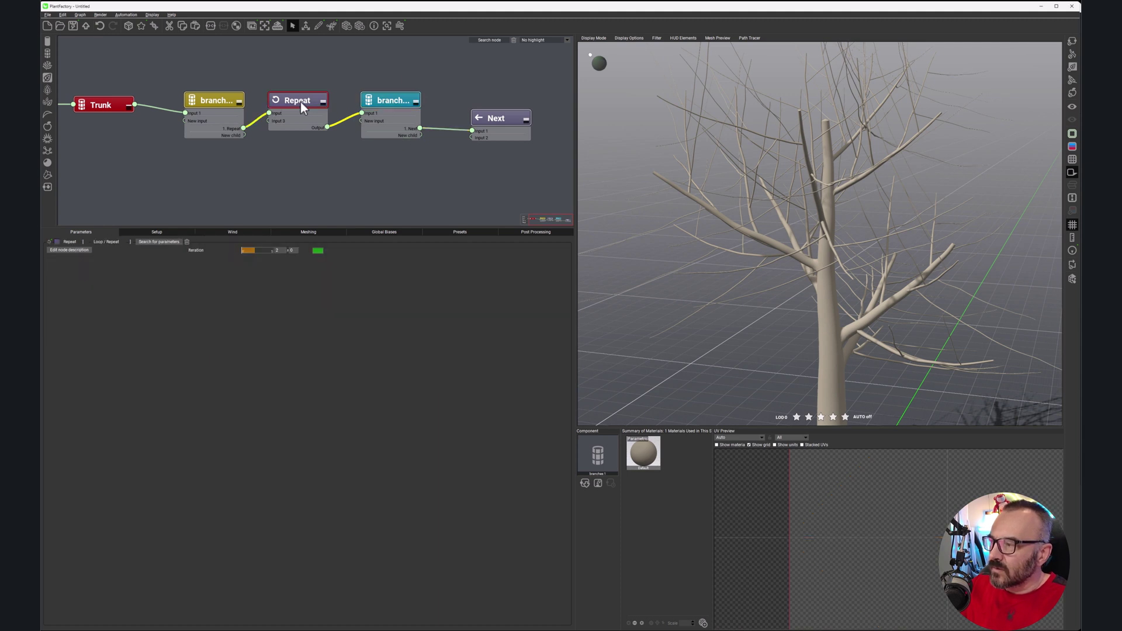
pyautogui.doubleClick(301, 102)
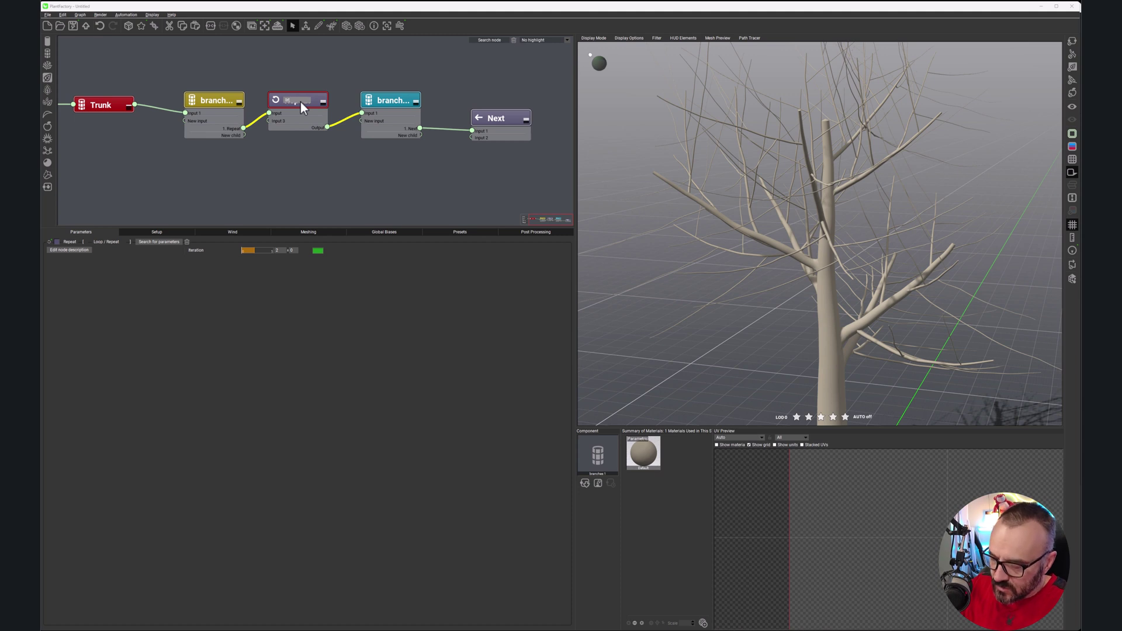
pyautogui.write('branches')
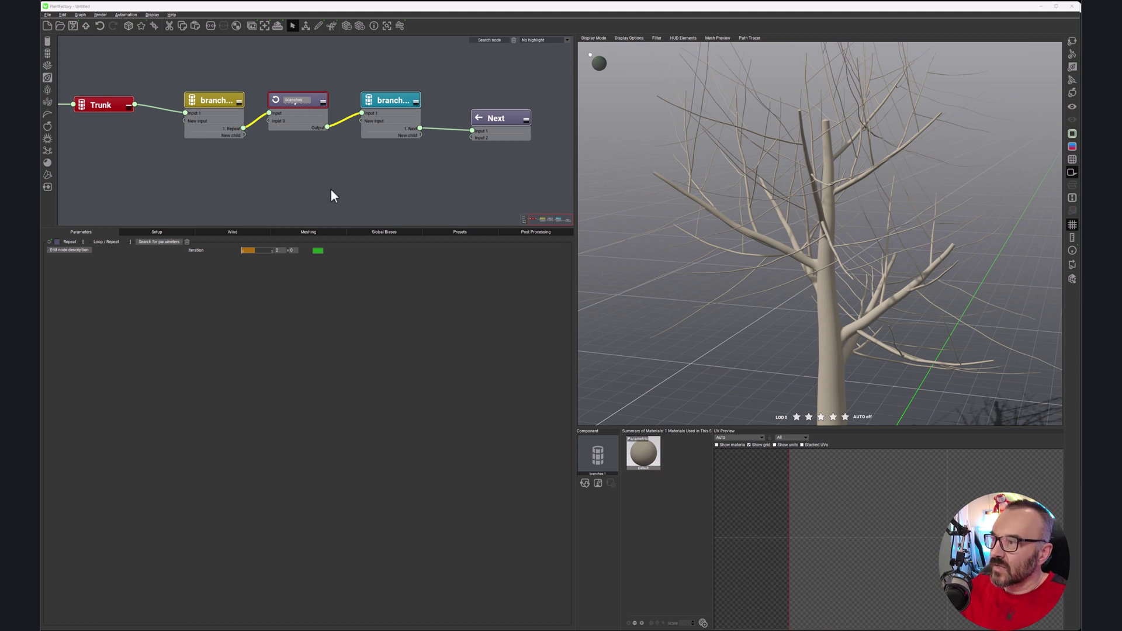
pyautogui.press('Return')
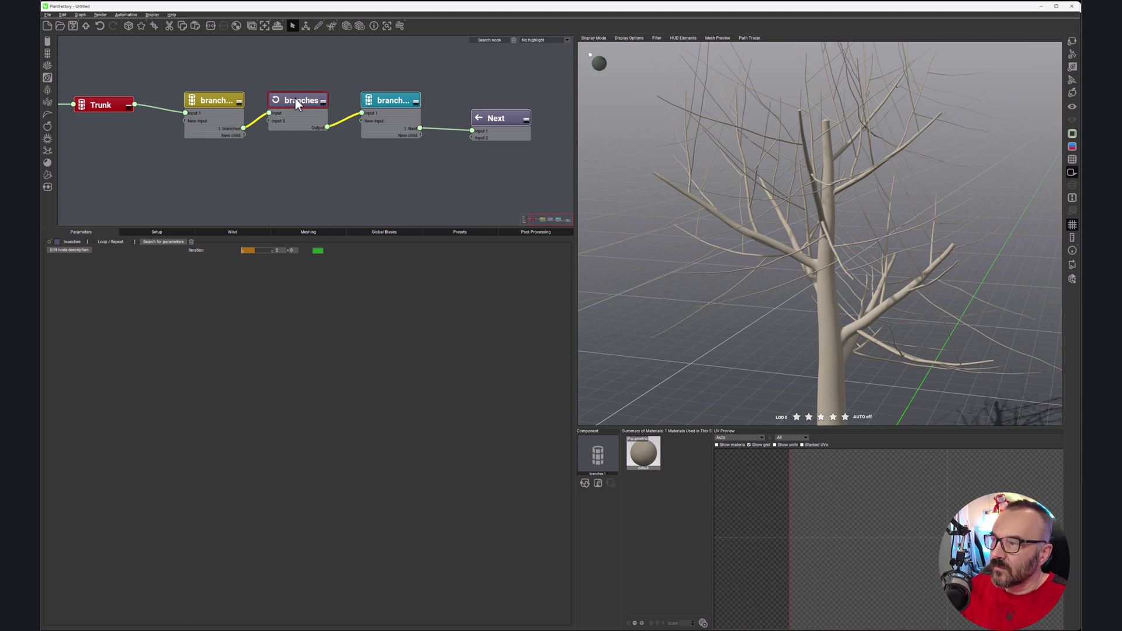
pyautogui.click(240, 104)
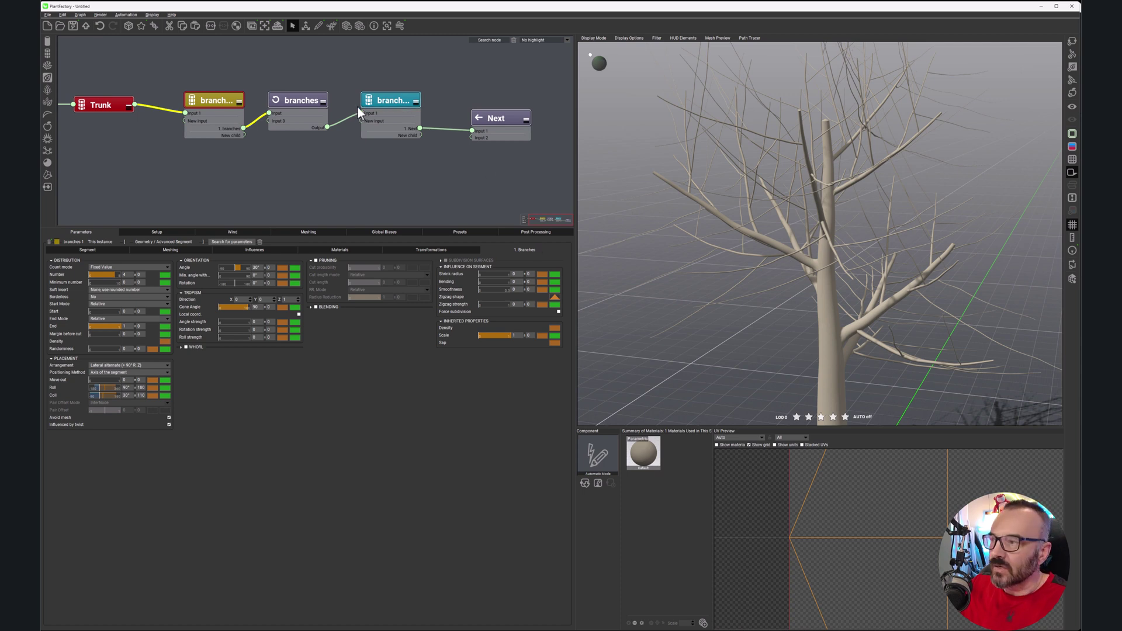
# Step: Set the teal branches node's axis perturbation Strength to 0.3 and edit its variation
pyautogui.click(389, 102)
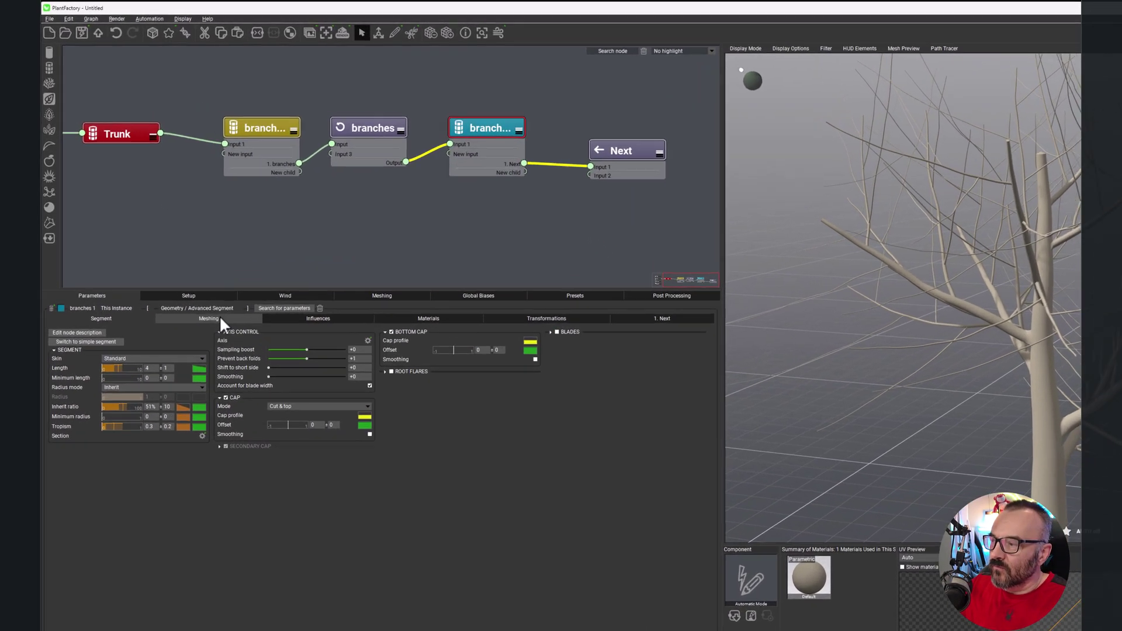
pyautogui.click(237, 251)
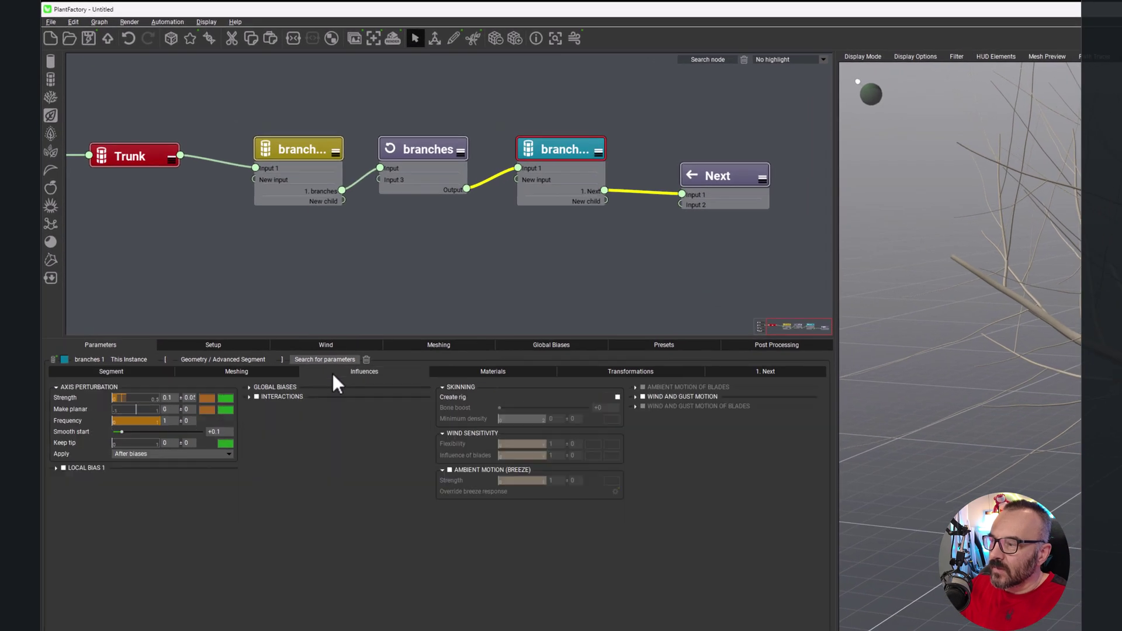
pyautogui.click(167, 398)
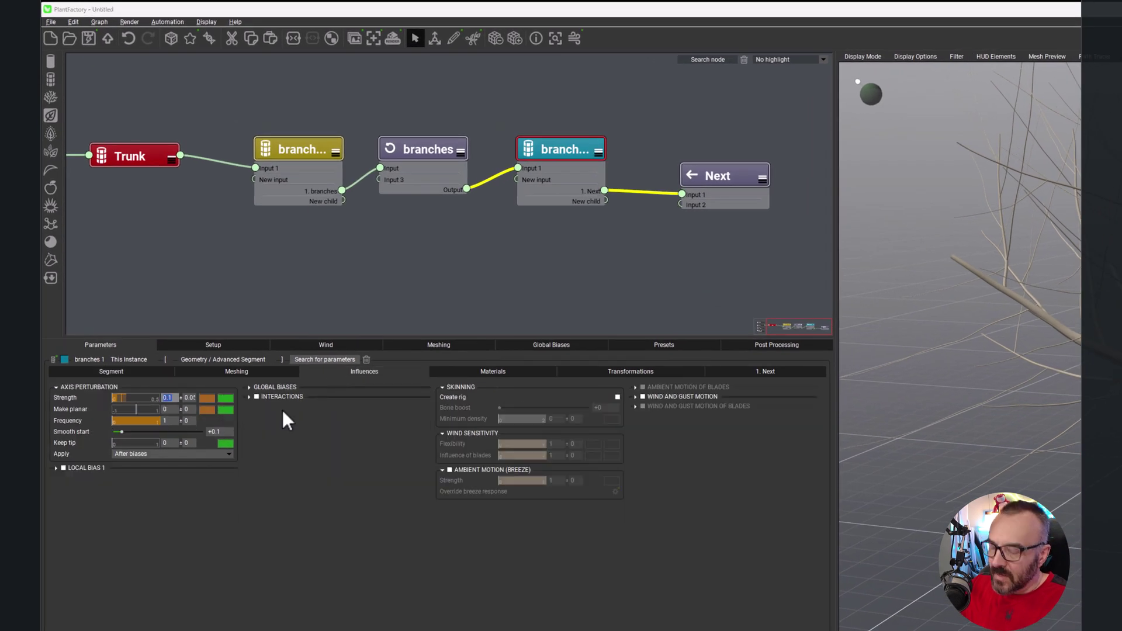
pyautogui.write('0')
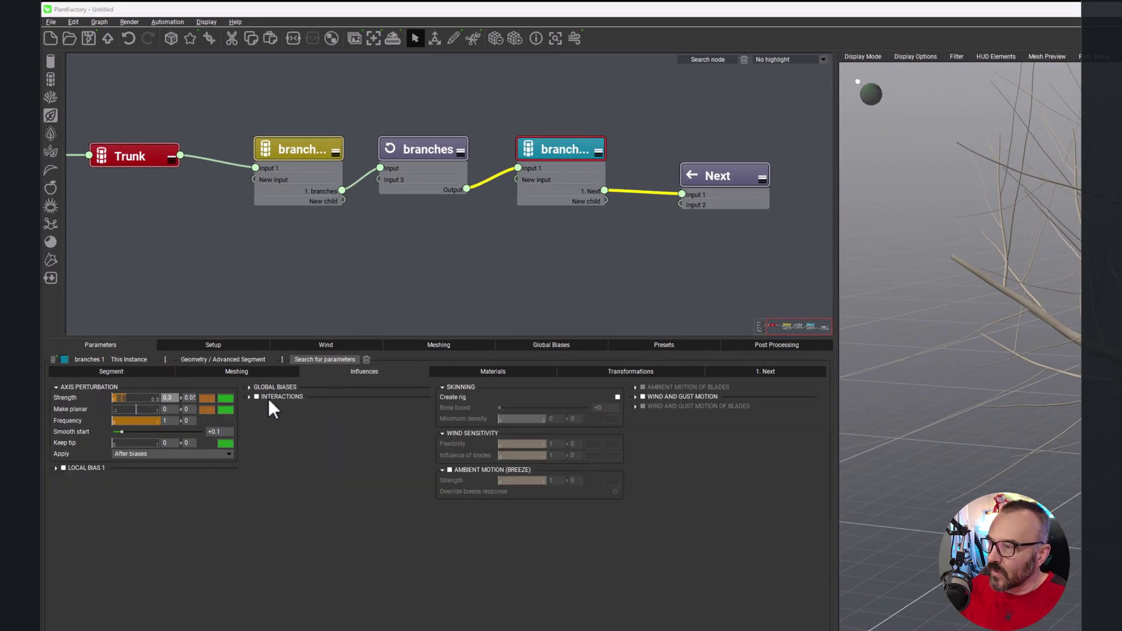
pyautogui.write('.3')
pyautogui.press('Tab')
pyautogui.write('0')
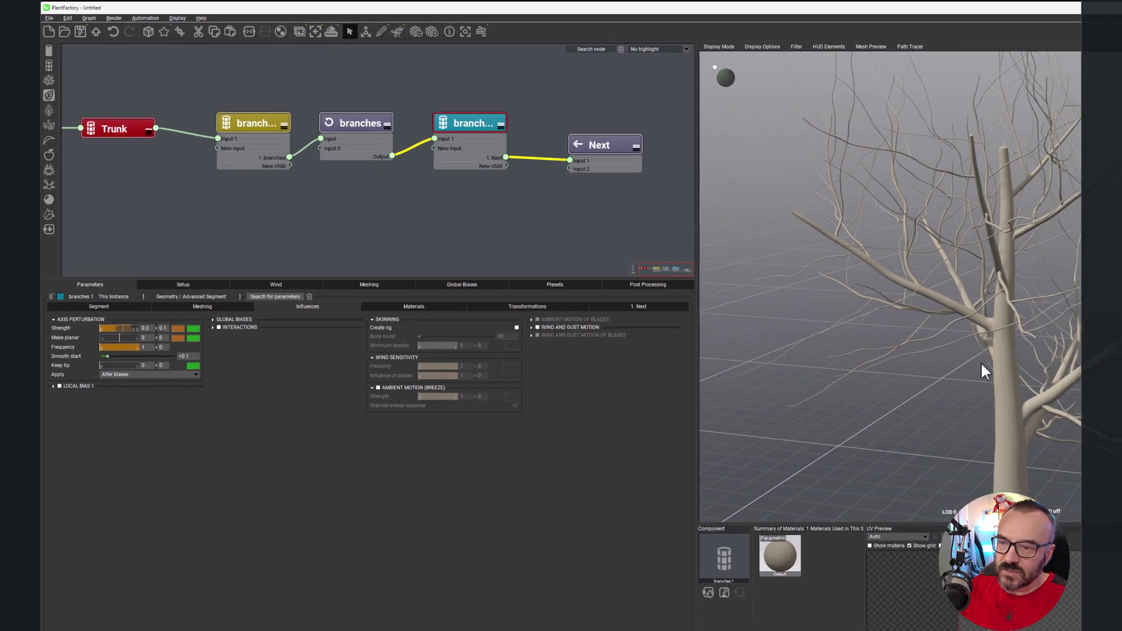
# Step: Set the teal branches' Axis Perturbation Frequency to 0.5 and inspect the wavering branches
pyautogui.moveTo(796, 300)
pyautogui.mouseDown()
pyautogui.moveTo(860, 307)
pyautogui.moveTo(850, 328)
pyautogui.moveTo(778, 308)
pyautogui.mouseUp()
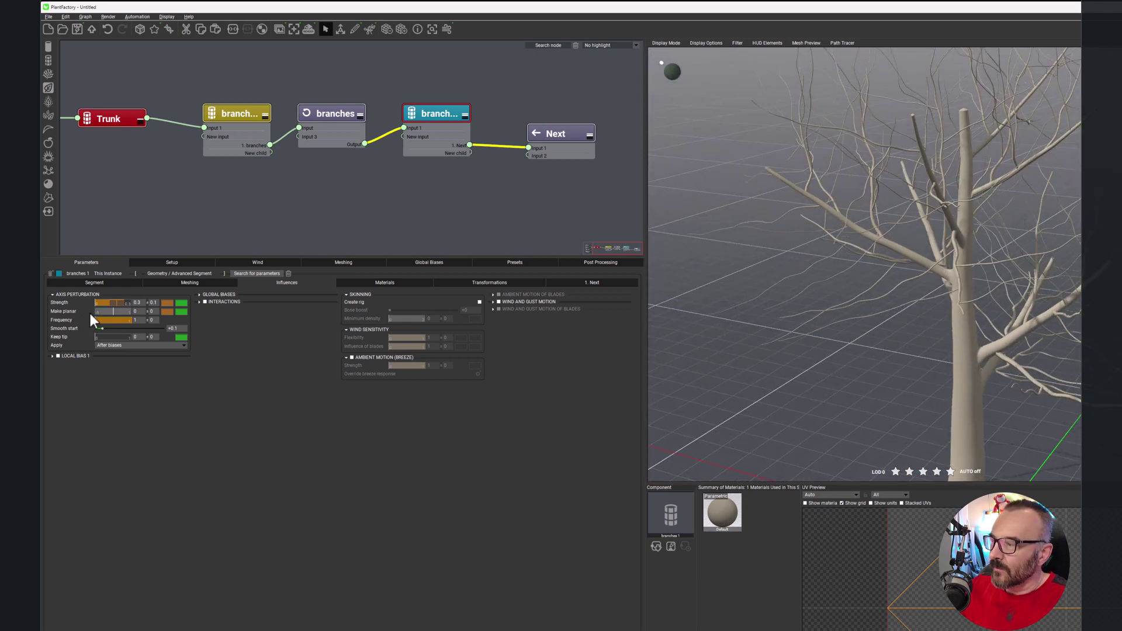
pyautogui.doubleClick(135, 320)
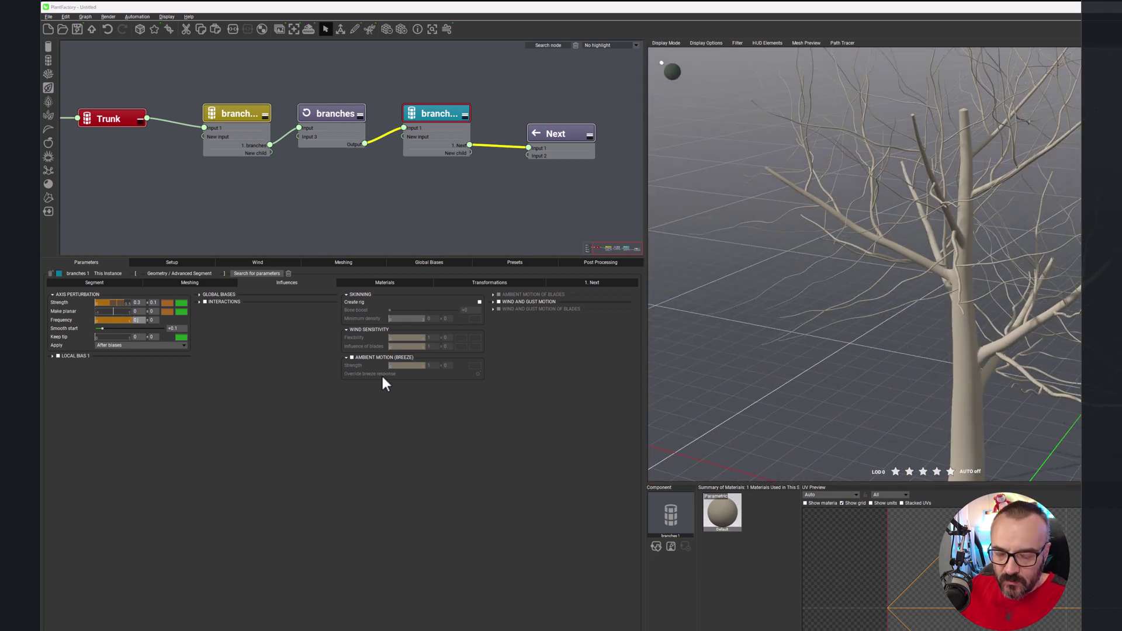
pyautogui.write('0.5')
pyautogui.press('Return')
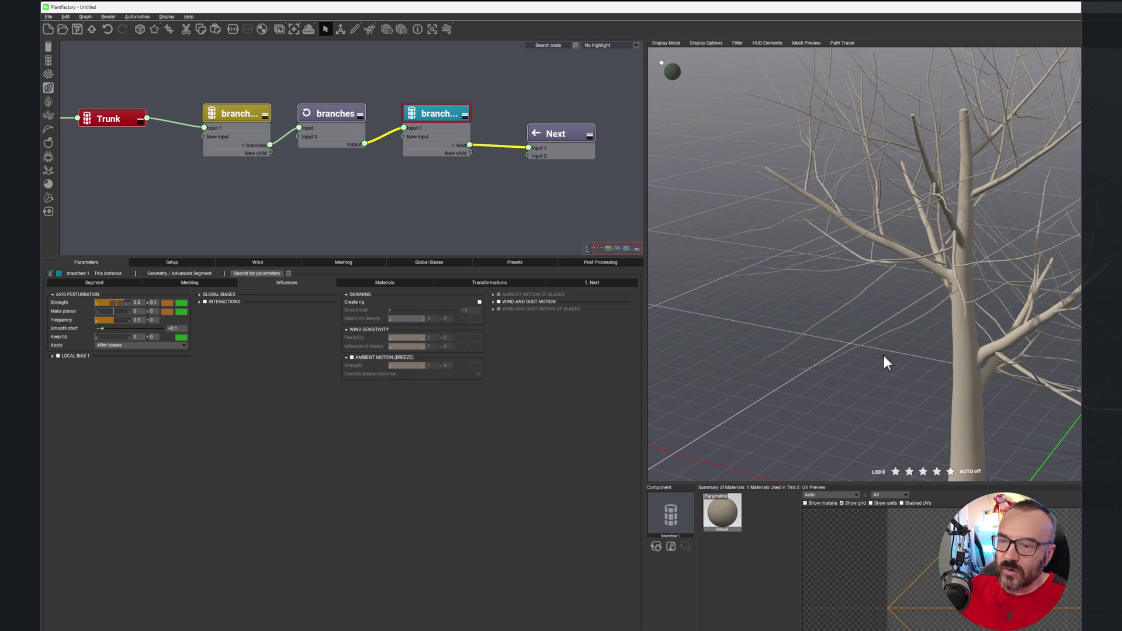
pyautogui.scroll(3, 882, 353)
pyautogui.moveTo(882, 345); pyautogui.dragTo(877, 275)
pyautogui.scroll(5, 877, 274)
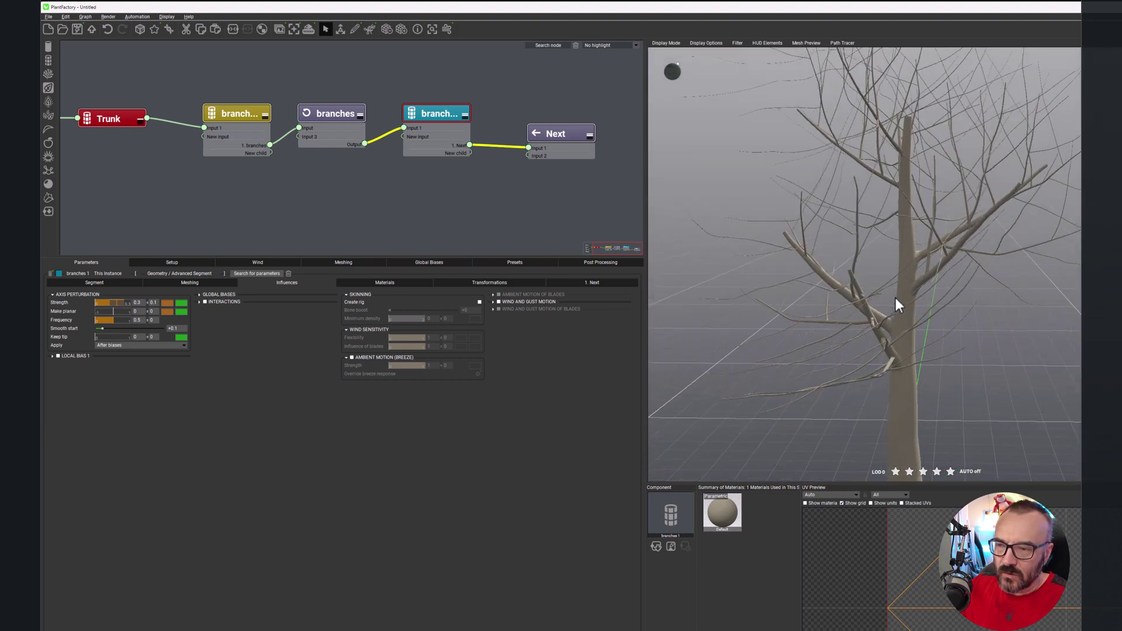
pyautogui.scroll(-5, 895, 297)
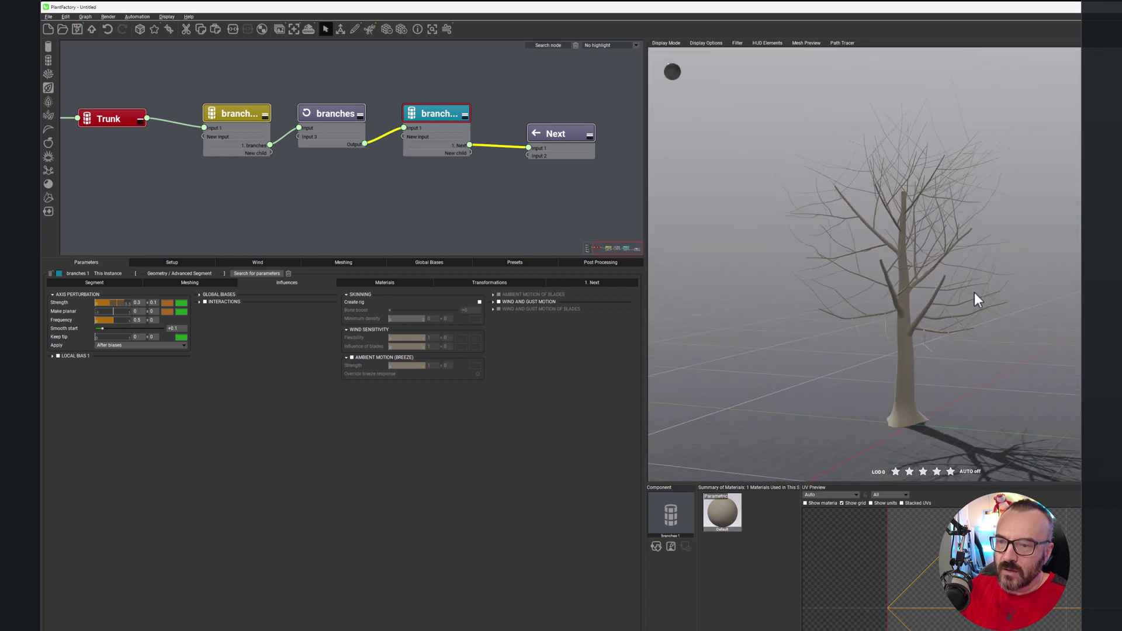
# Step: Regenerate the tree twice with New Plant Variation to get a different branch layout
pyautogui.moveTo(913, 322); pyautogui.dragTo(754, 295)
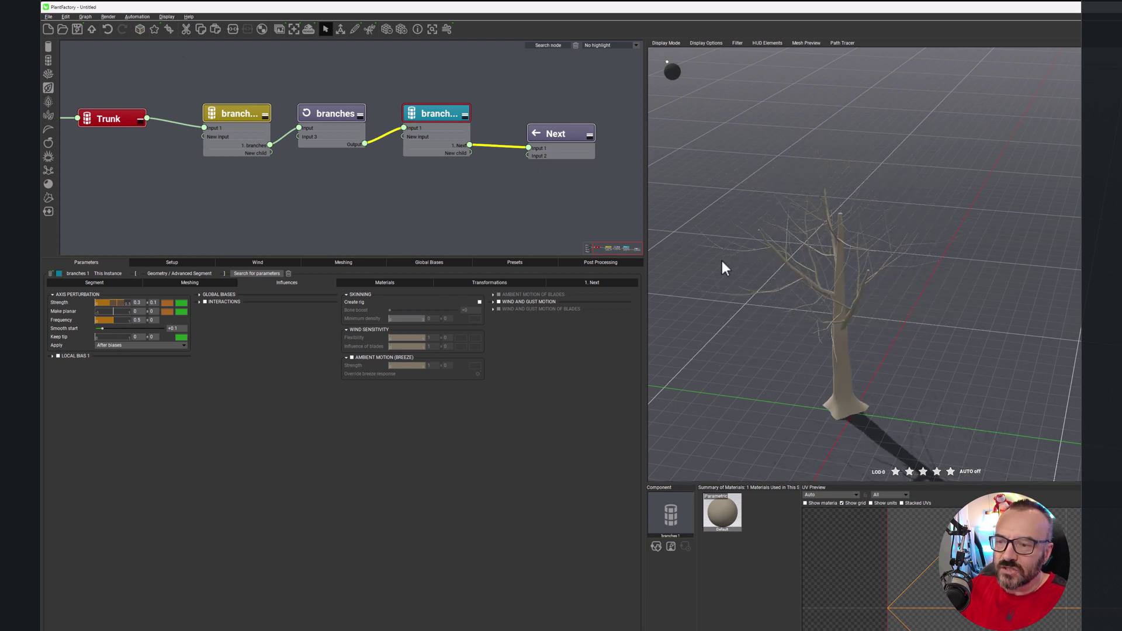
pyautogui.moveTo(721, 261); pyautogui.dragTo(945, 246)
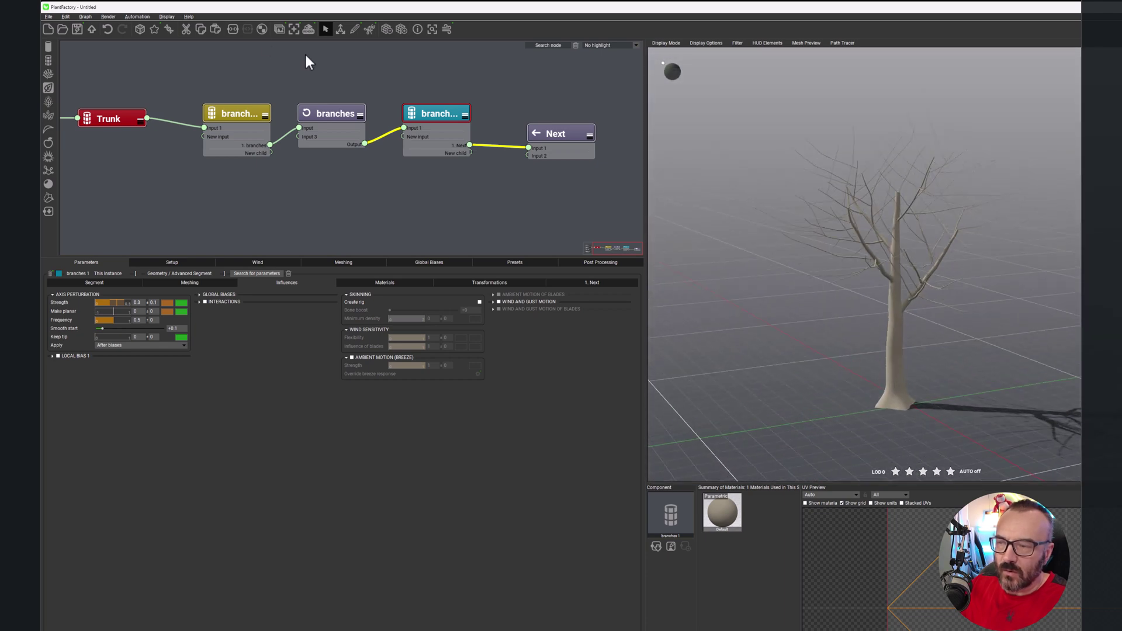
pyautogui.click(139, 29)
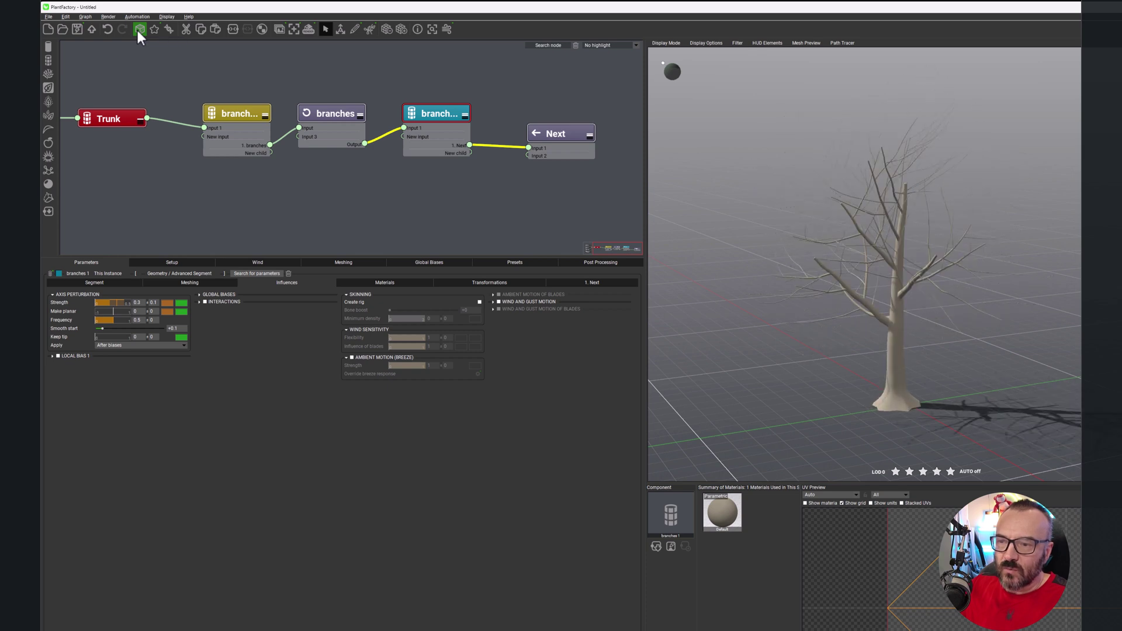
pyautogui.click(139, 30)
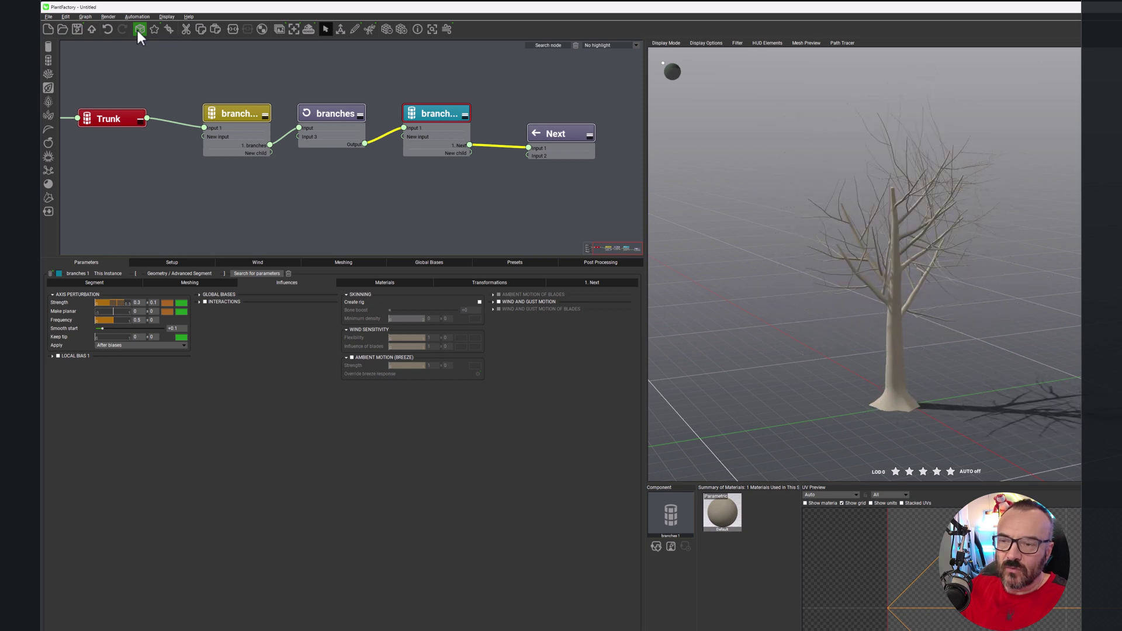